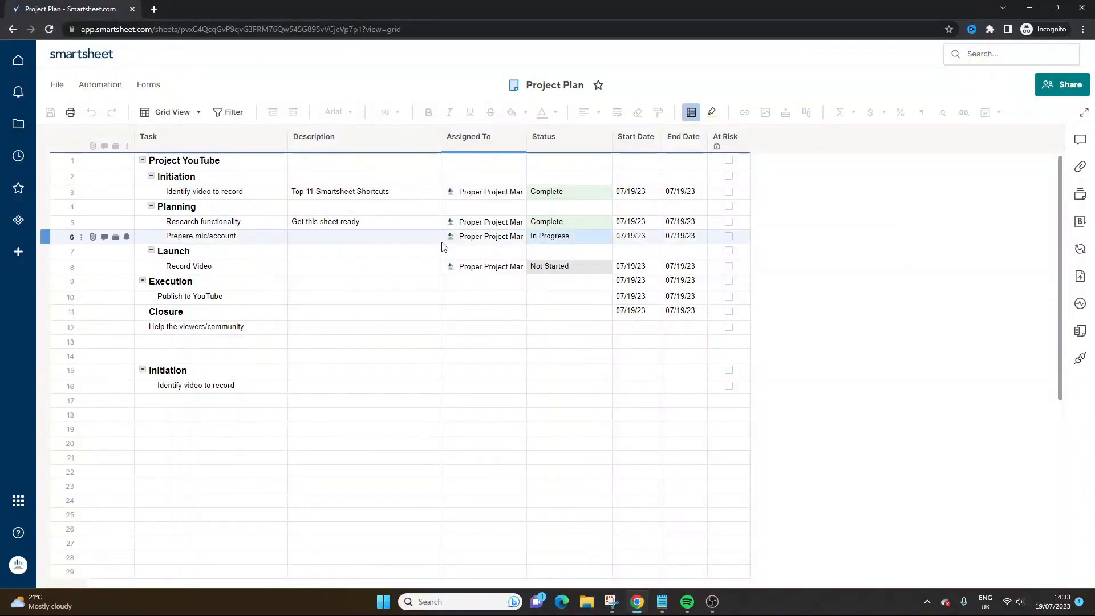
Copy the Project YouTube task from row 1 into the Task cell of row 18
{"action": "left_click", "coordinate": [247, 167]}
{"action": "left_click_drag", "start_coordinate": [249, 172], "coordinate": [247, 173]}
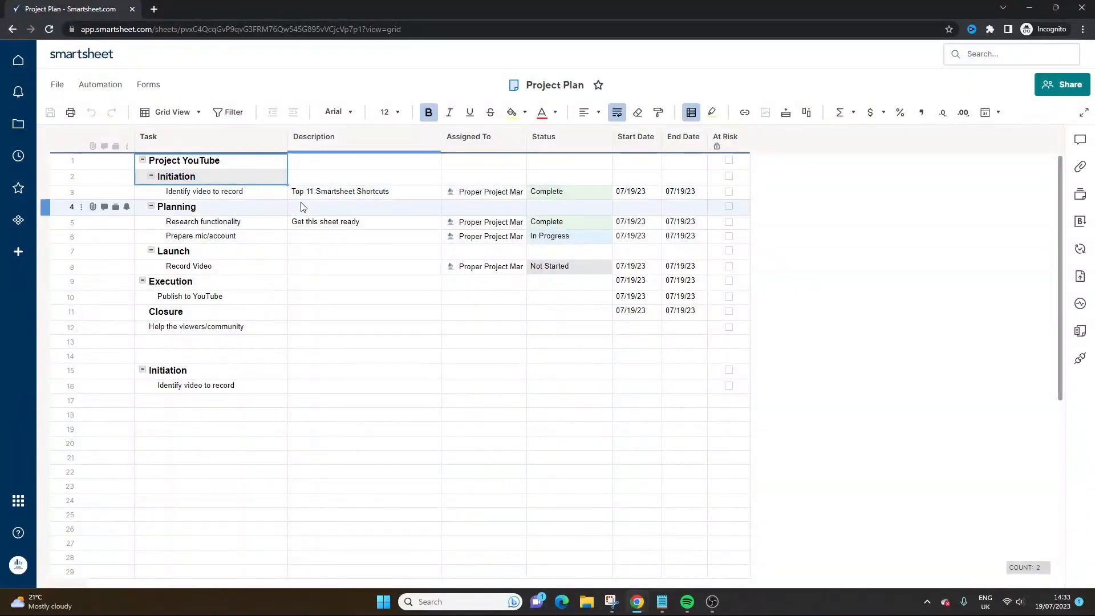
{"action": "left_click", "coordinate": [354, 312]}
{"action": "left_click", "coordinate": [234, 159]}
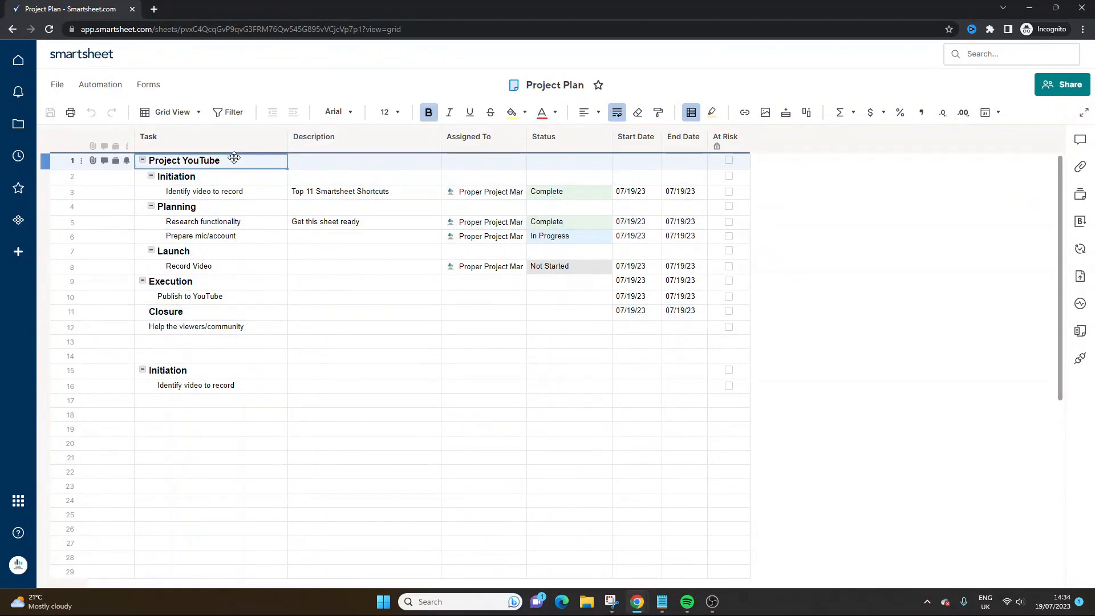
{"action": "key", "text": "ctrl+c"}
{"action": "left_click", "coordinate": [231, 416]}
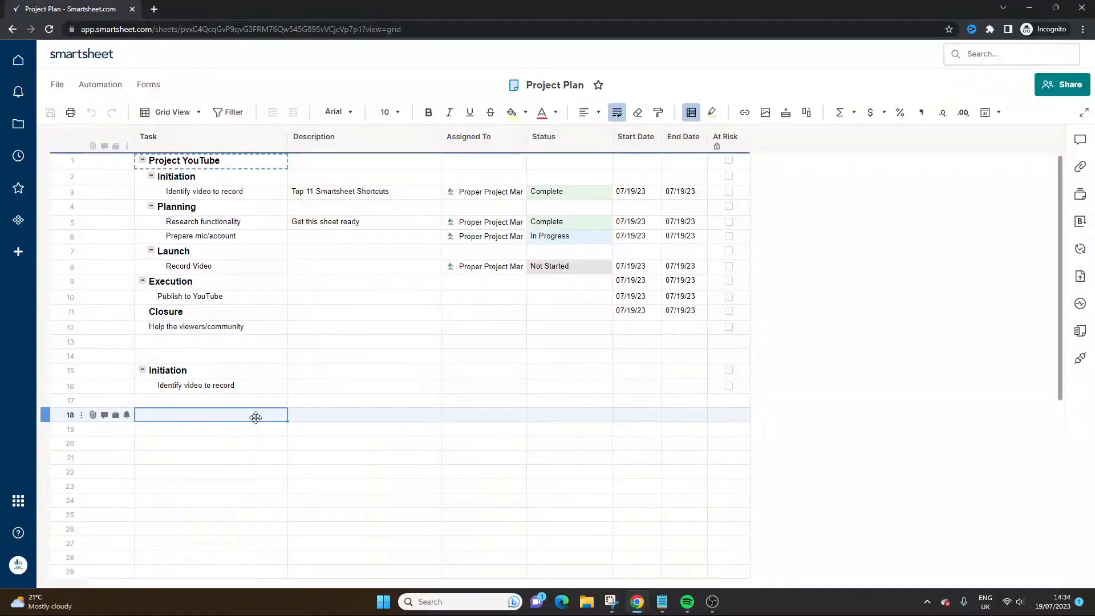
{"action": "left_click", "coordinate": [194, 163]}
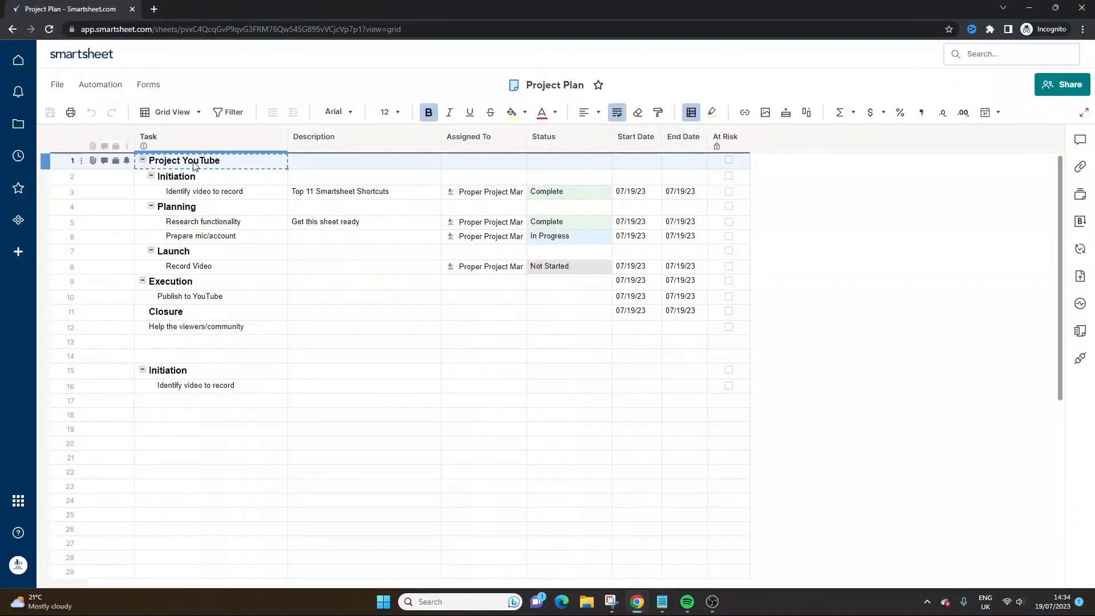
{"action": "left_click", "coordinate": [198, 413]}
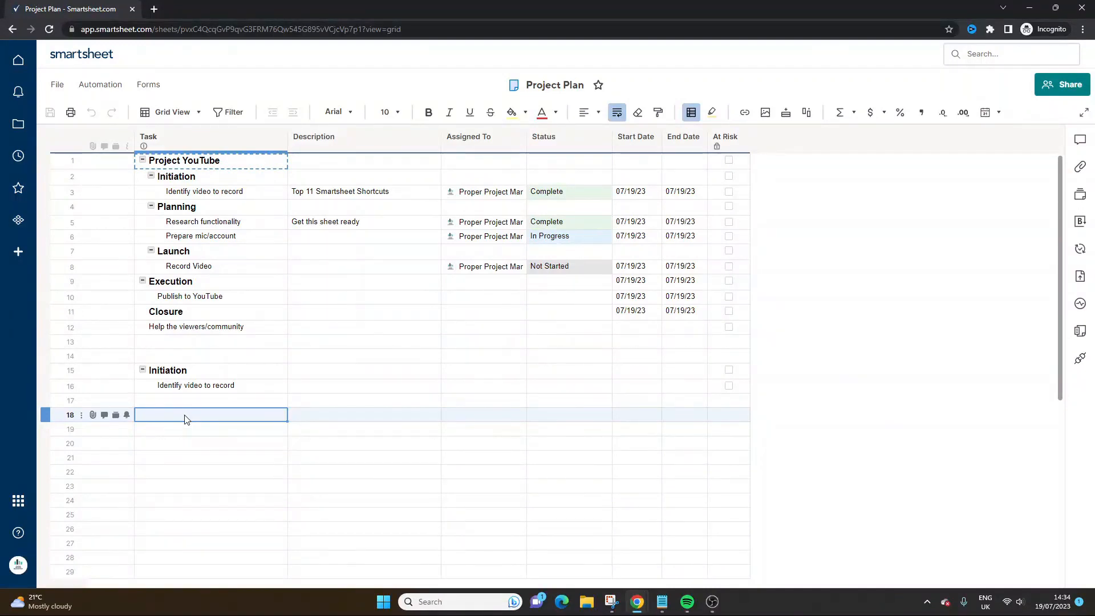
{"action": "key", "text": "ctrl+v"}
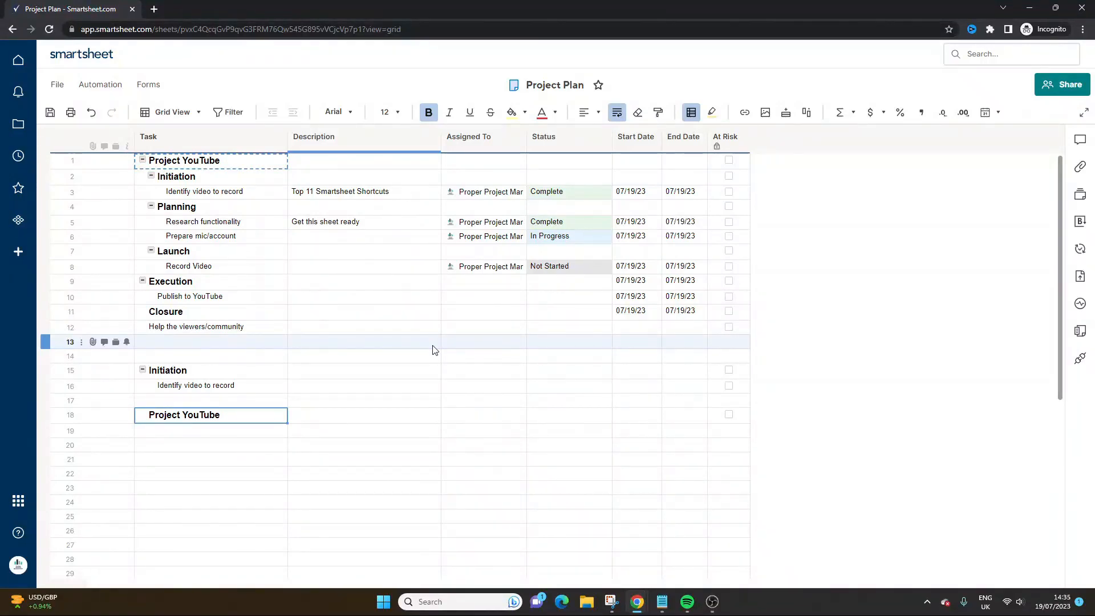
{"action": "key", "text": "ctrl+plus"}
{"action": "key", "text": "ctrl+plus"}
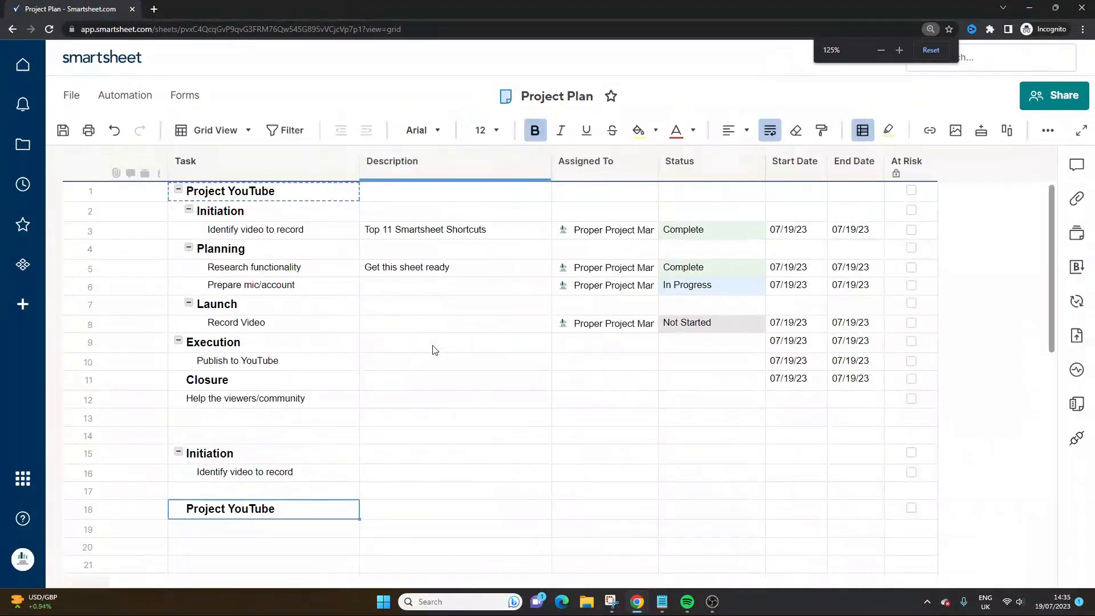
{"action": "key", "text": "ctrl+plus"}
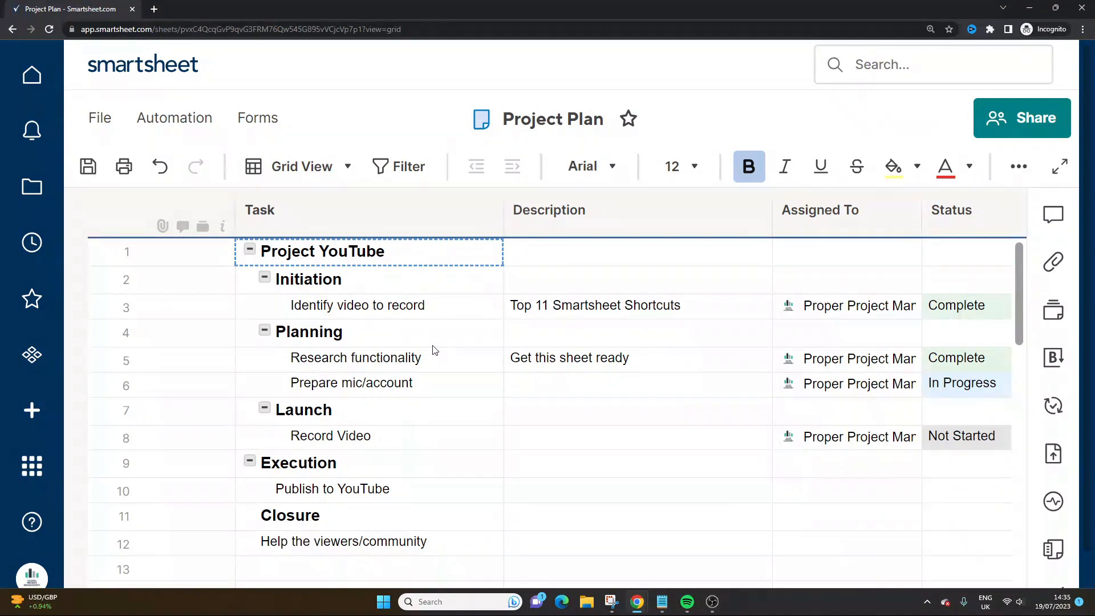
{"action": "key", "text": "ctrl+0"}
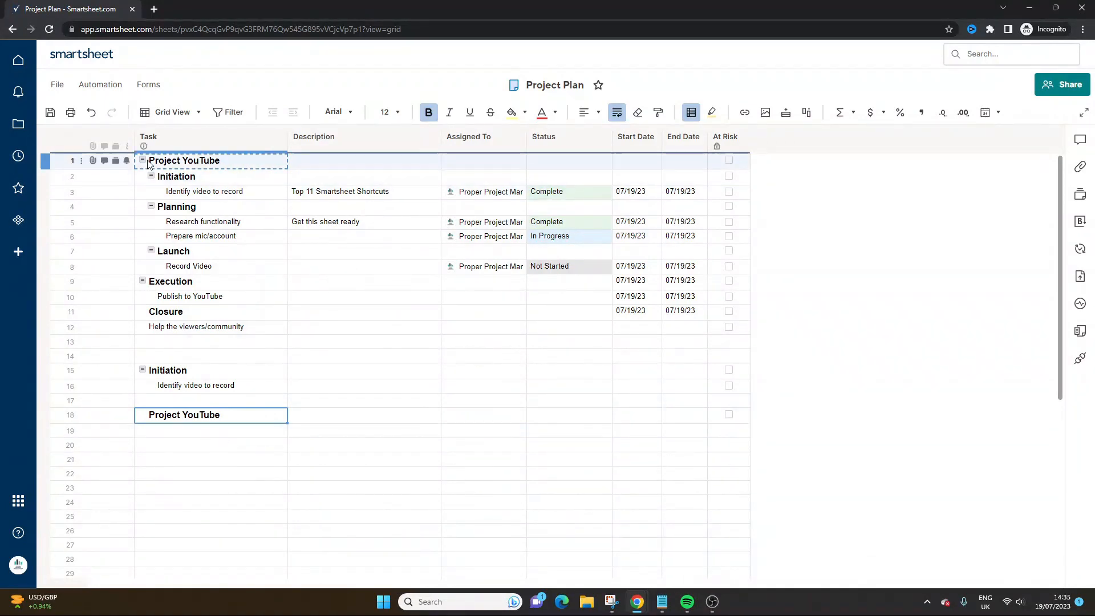
Fill the Project YouTube task from row 18 down into row 19 and save the sheet
{"action": "key", "text": "ctrl+s"}
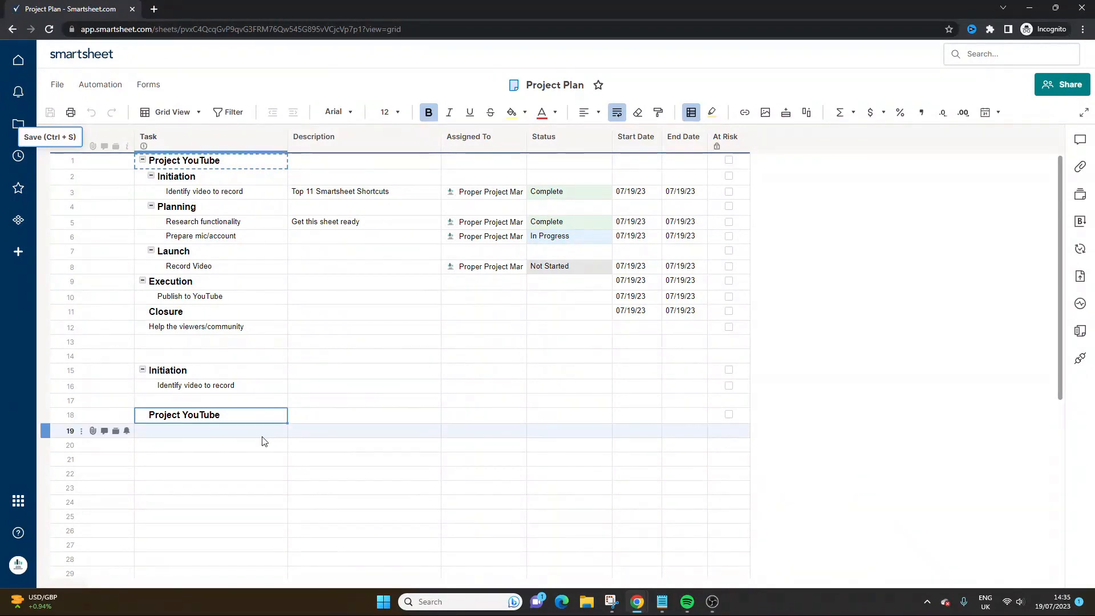
{"action": "left_click_drag", "start_coordinate": [287, 423], "coordinate": [288, 432]}
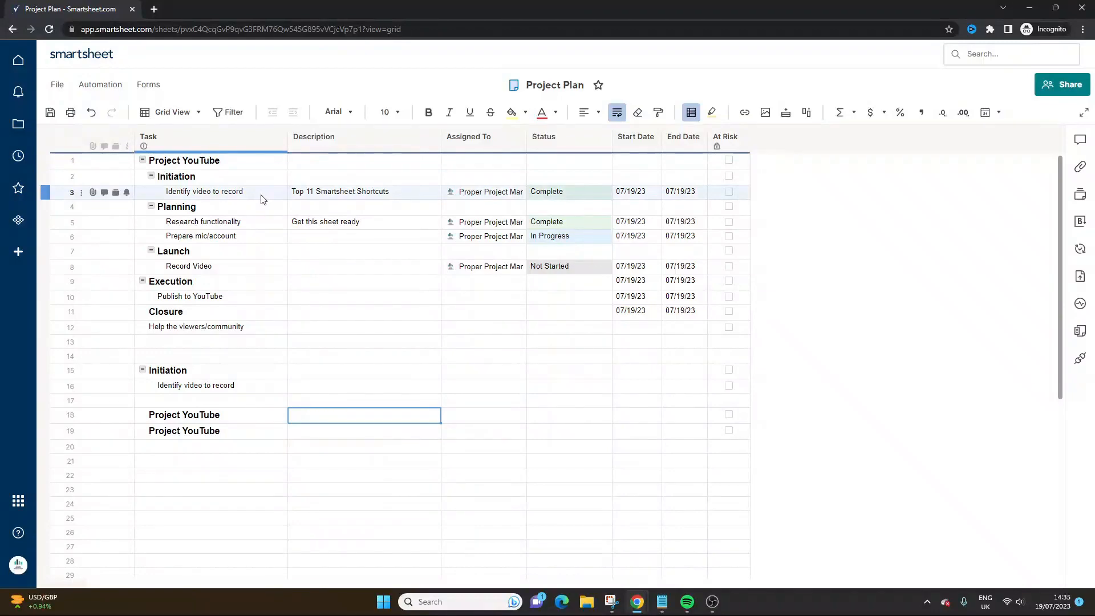
{"action": "key", "text": "ctrl+s"}
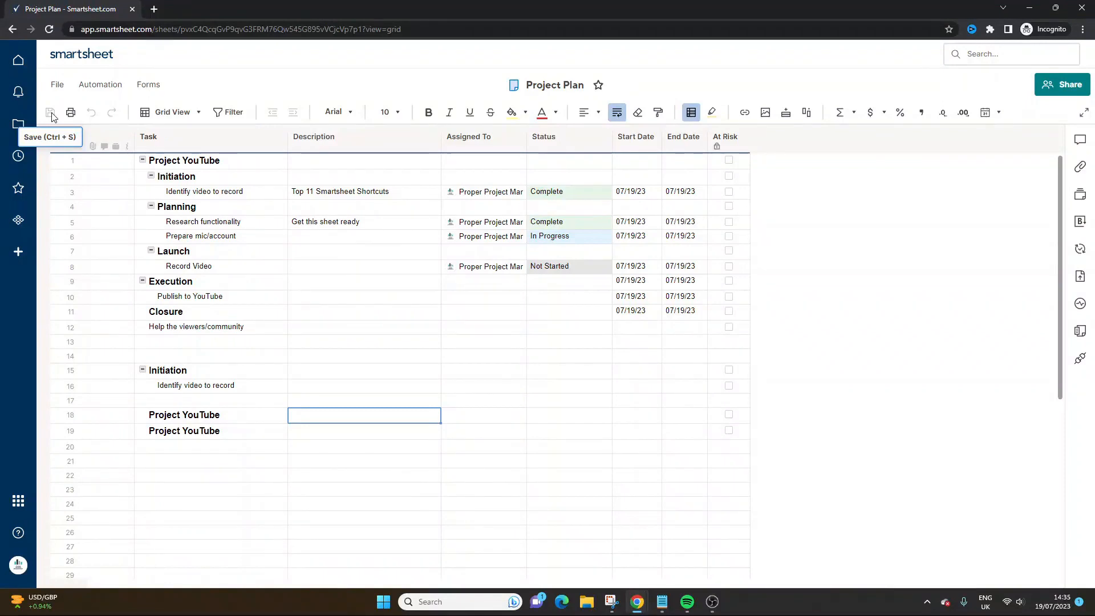
Copy the Project YouTube task from row 18 into row 21 and undo the paste
{"action": "left_click", "coordinate": [363, 395]}
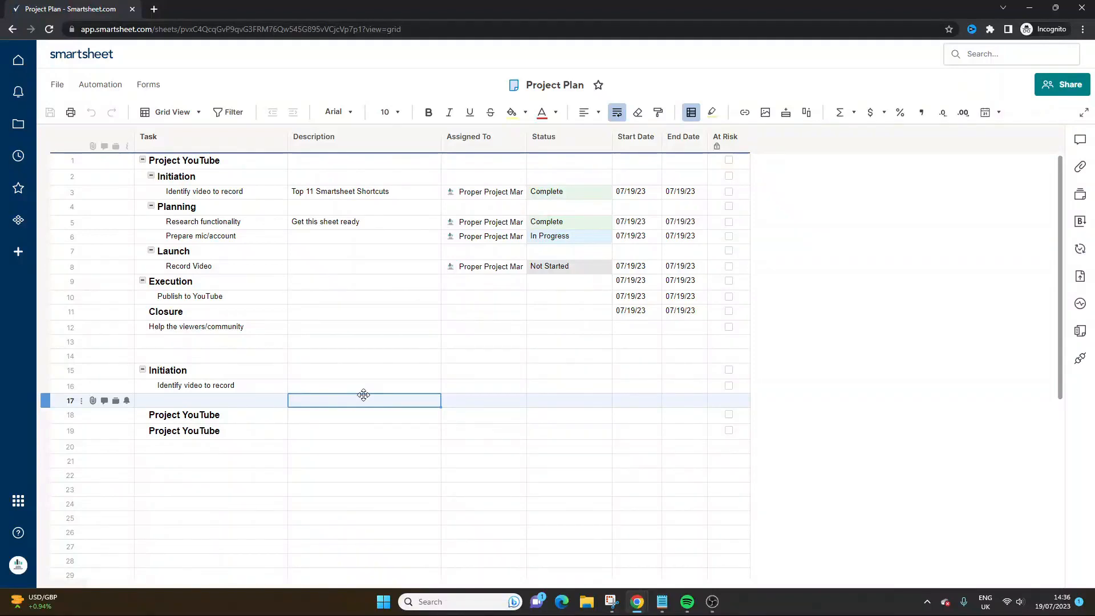
{"action": "left_click", "coordinate": [200, 421]}
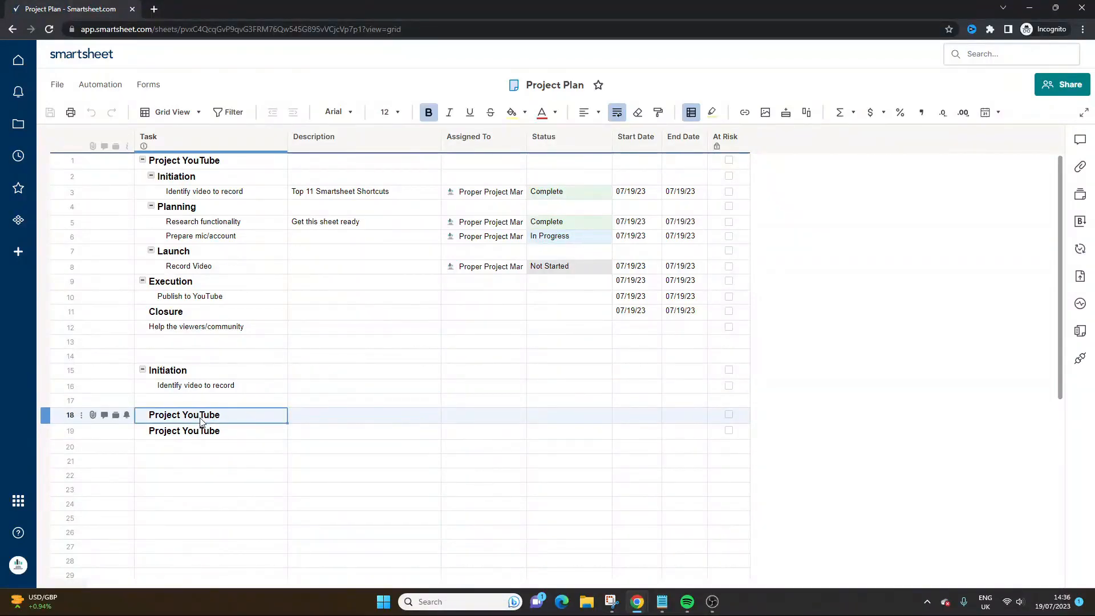
{"action": "key", "text": "ctrl+c"}
{"action": "left_click", "coordinate": [197, 463]}
{"action": "key", "text": "ctrl+v"}
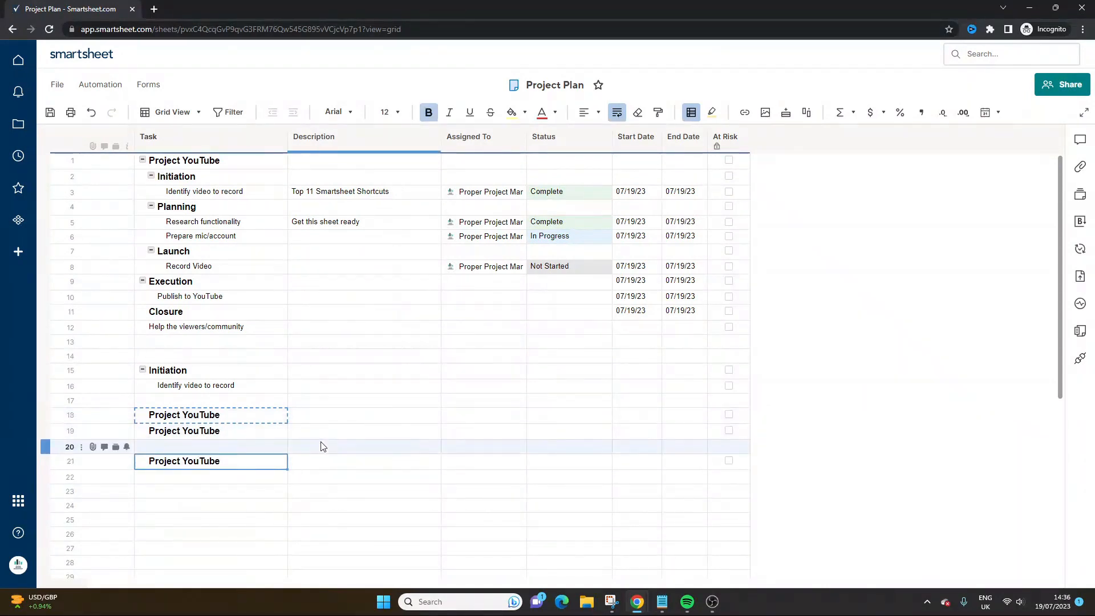
{"action": "key", "text": "ctrl+z"}
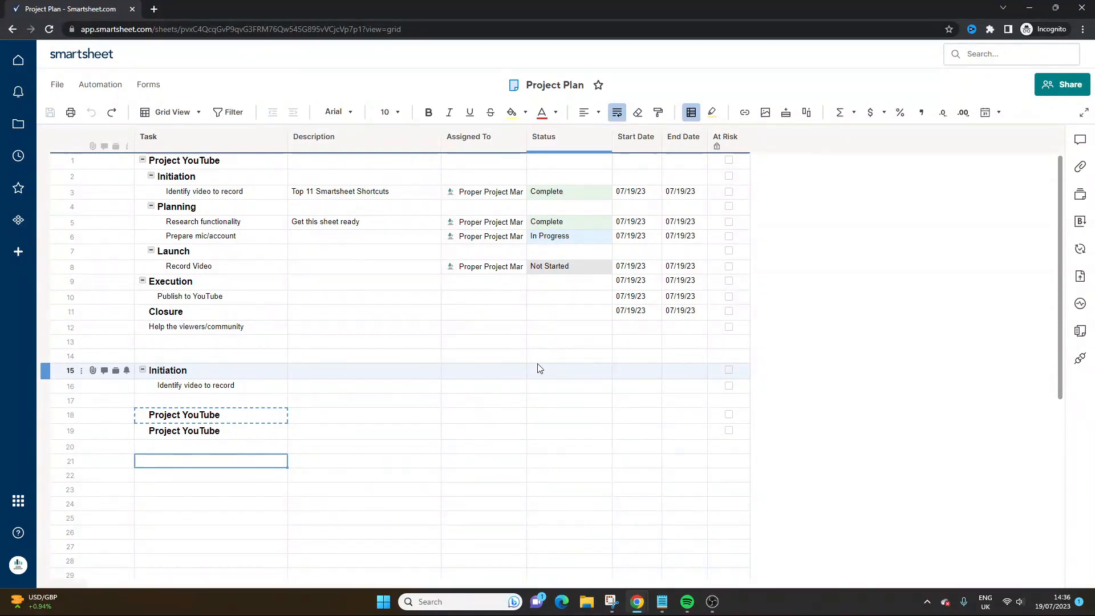
Copy the row 19 task into row 21 and clear the pasted cell
{"action": "left_click", "coordinate": [239, 432]}
{"action": "key", "text": "ctrl+c"}
{"action": "left_click", "coordinate": [238, 459]}
{"action": "key", "text": "ctrl+v"}
{"action": "left_click", "coordinate": [246, 462]}
{"action": "key", "text": "Delete"}
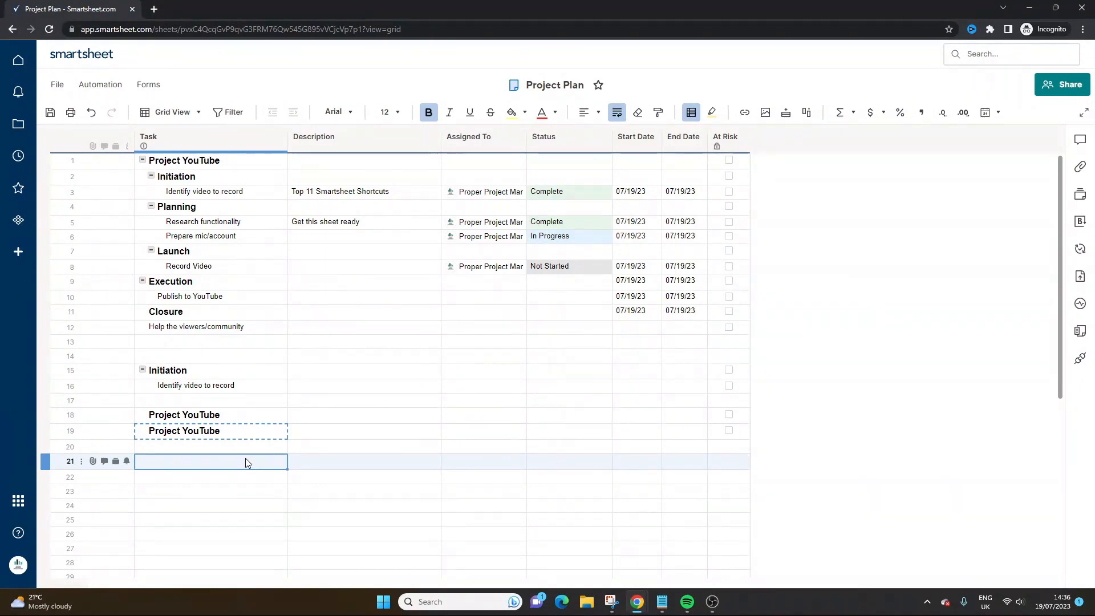
Paste the copied Project YouTube task into row 21, undo the paste and redo it
{"action": "left_click", "coordinate": [227, 437]}
{"action": "left_click", "coordinate": [220, 456]}
{"action": "key", "text": "ctrl+v"}
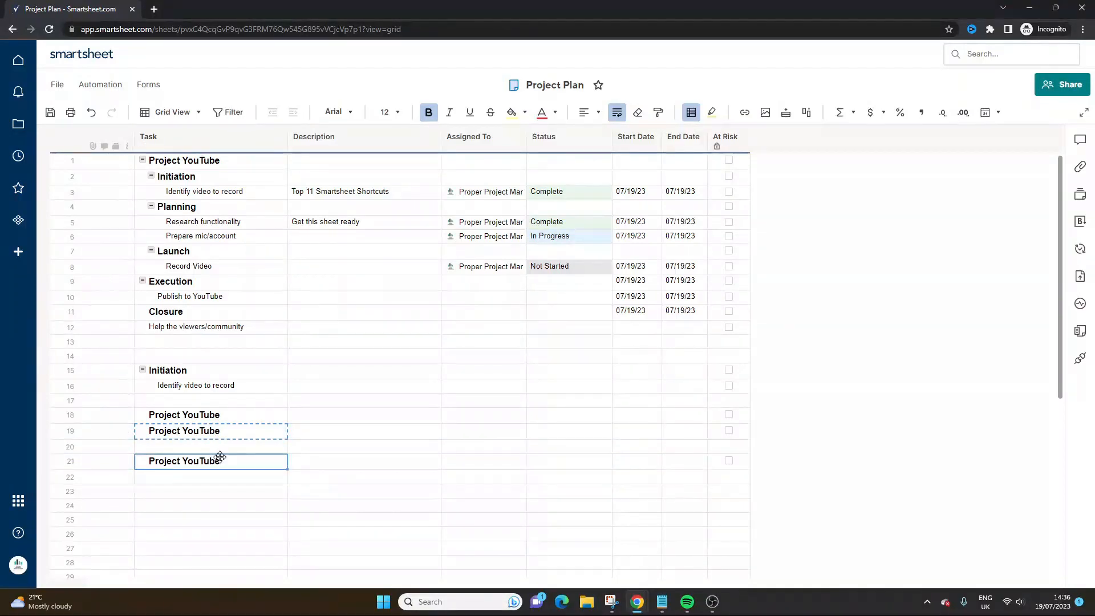
{"action": "key", "text": "ctrl+z"}
{"action": "key", "text": "ctrl+y"}
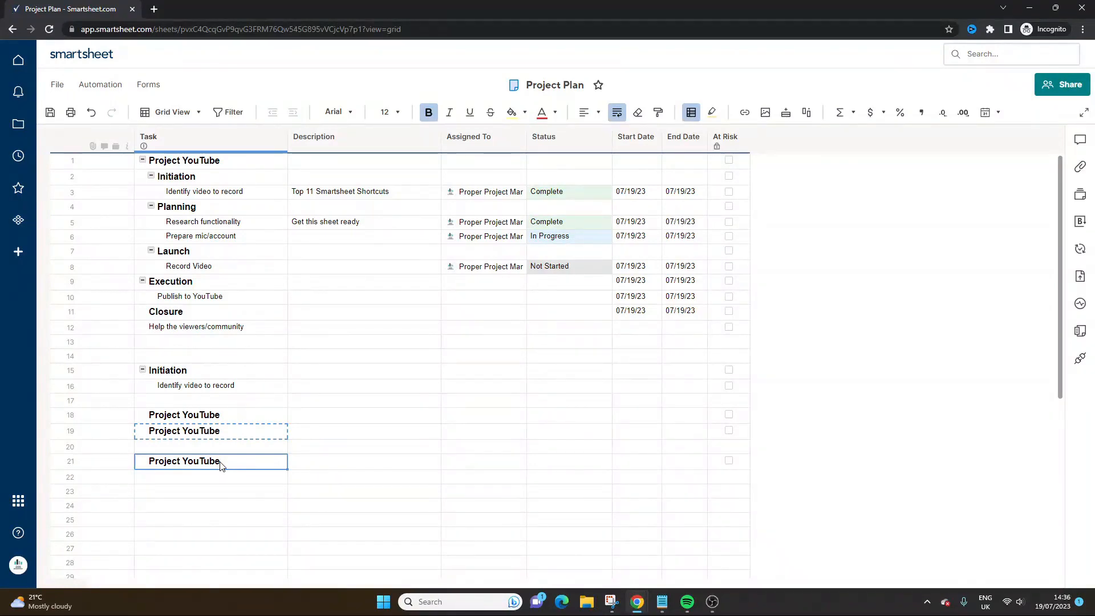
Copy the row 21 task into row 23, undo the paste and redo it
{"action": "key", "text": "ctrl+c"}
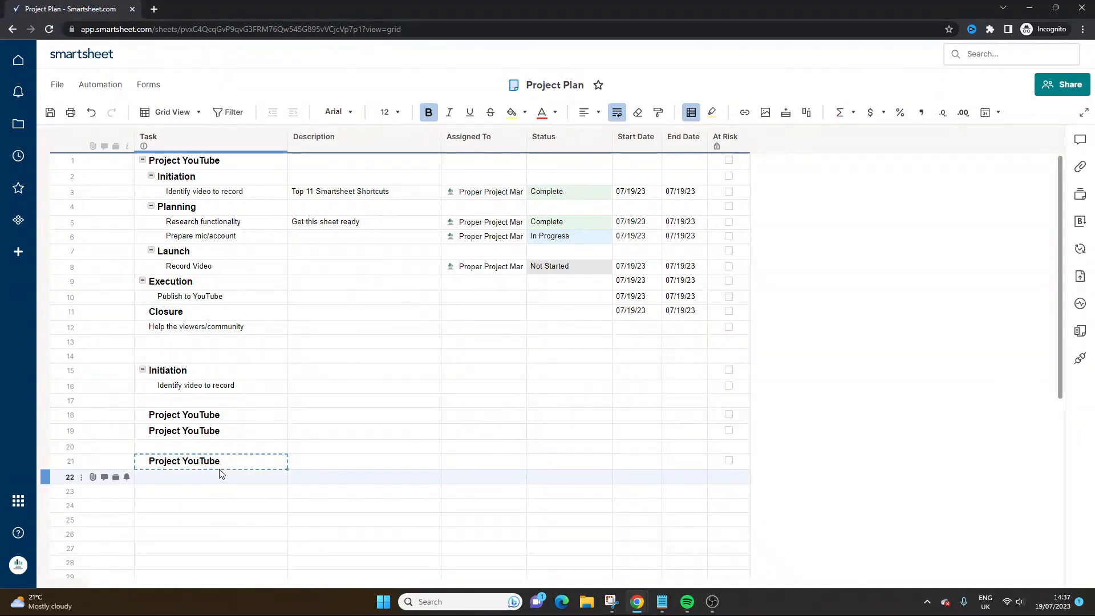
{"action": "left_click", "coordinate": [224, 496]}
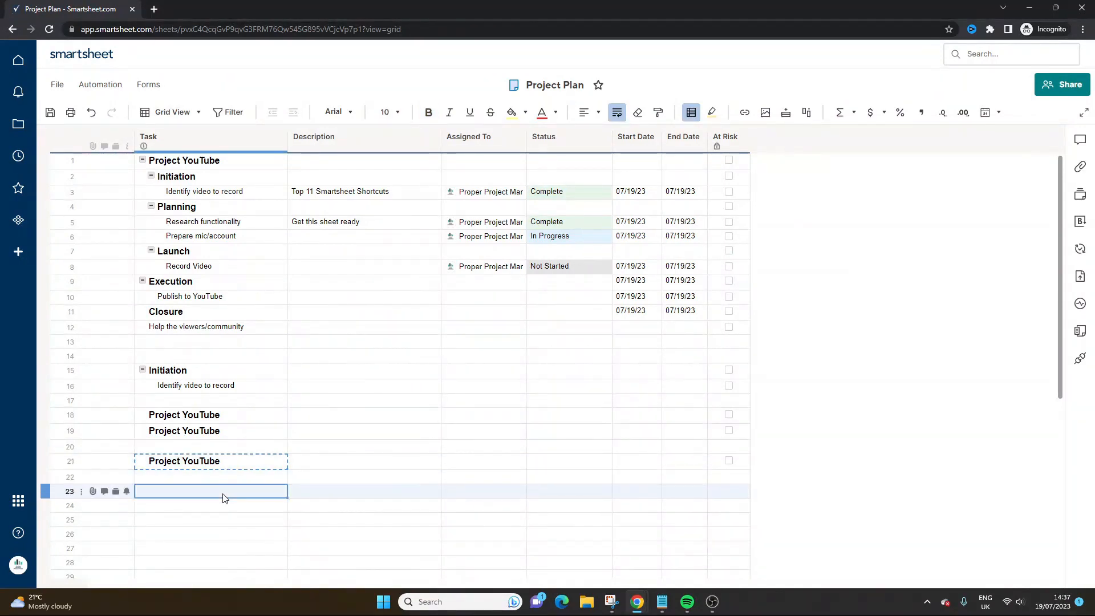
{"action": "key", "text": "ctrl+v"}
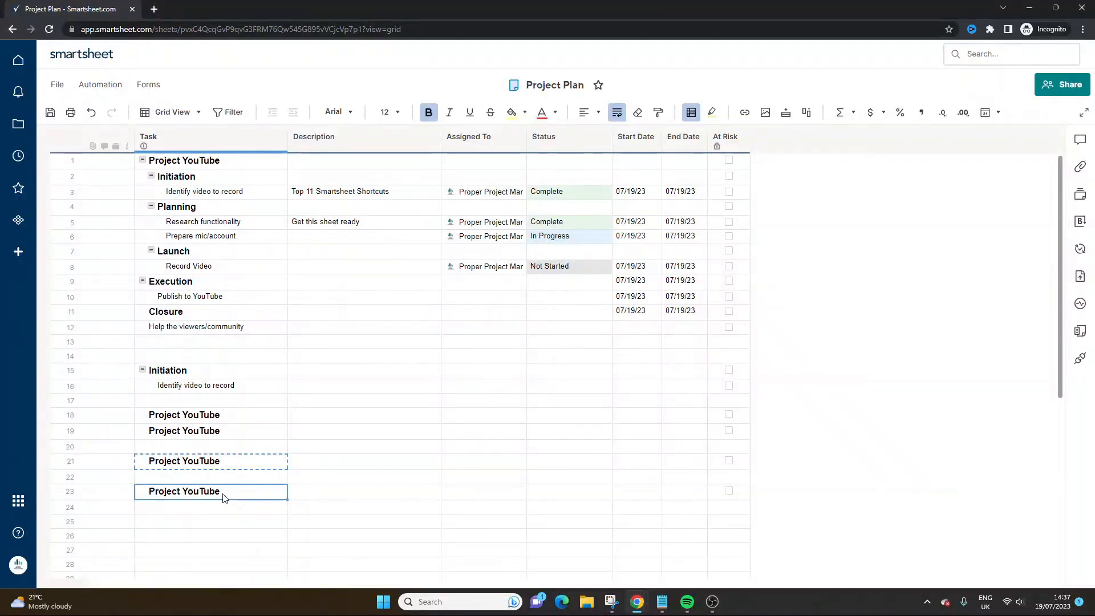
{"action": "key", "text": "ctrl+z"}
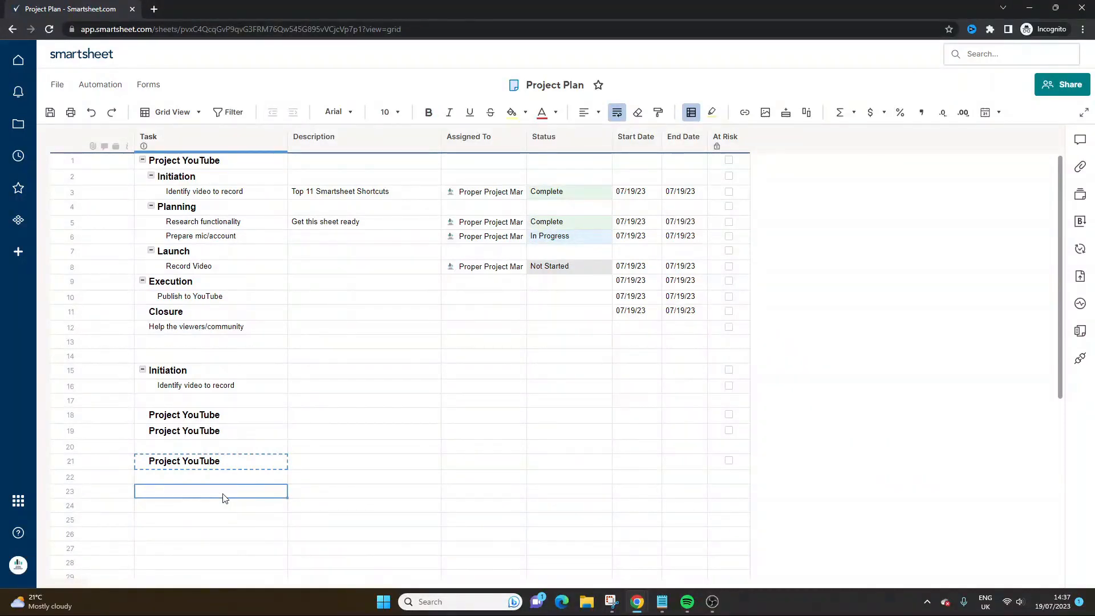
{"action": "key", "text": "ctrl+y"}
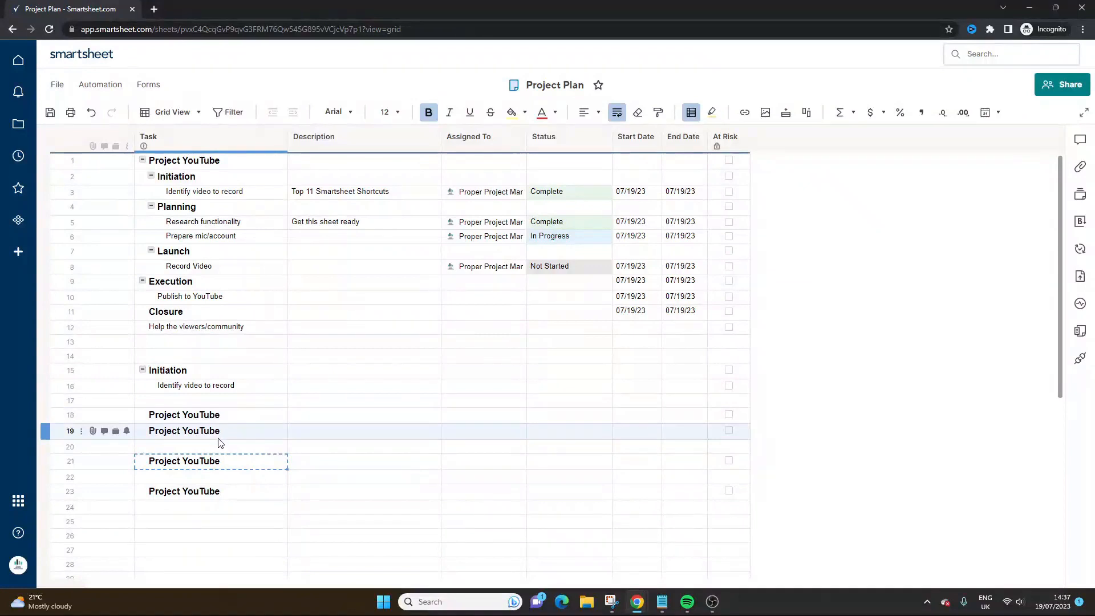
Clear the duplicate Project YouTube entries from the Task cells of rows 21, 23 and 19
{"action": "key", "text": "Delete"}
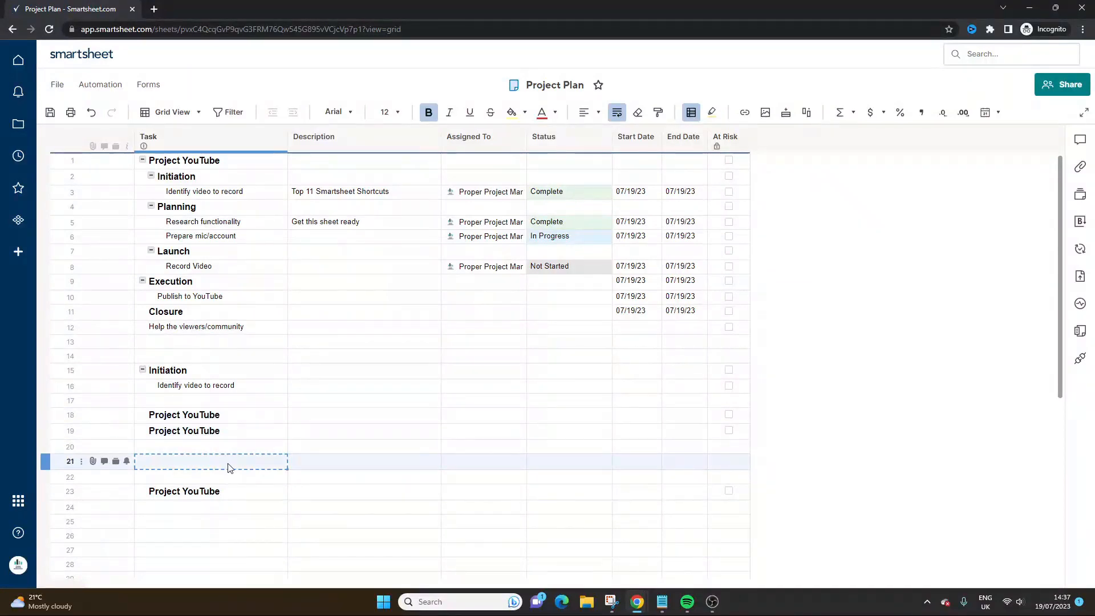
{"action": "left_click", "coordinate": [219, 482]}
{"action": "left_click", "coordinate": [218, 489]}
{"action": "key", "text": "Delete"}
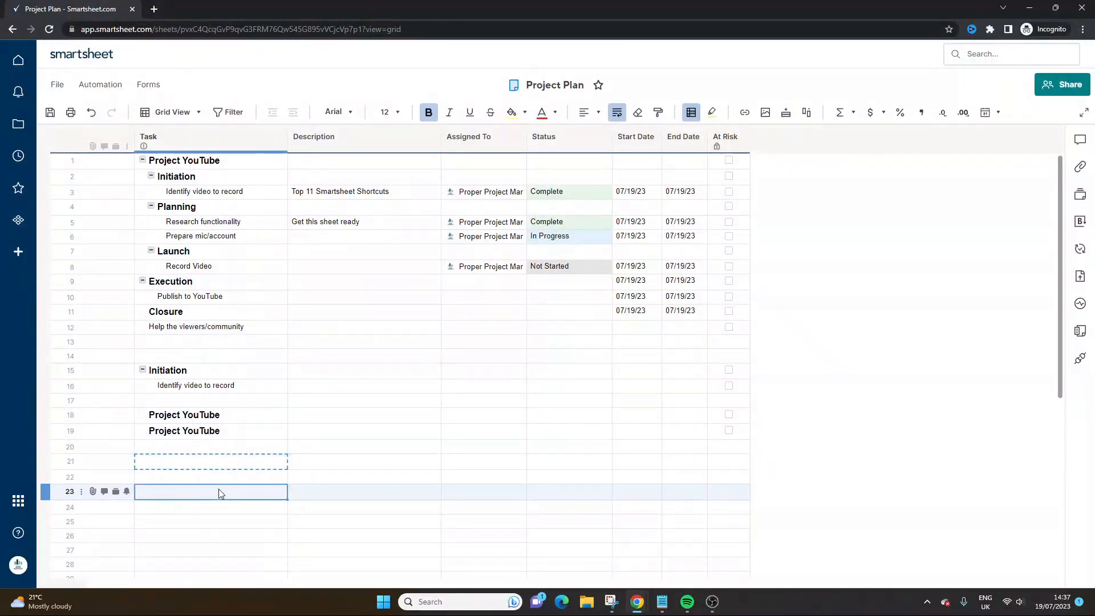
{"action": "left_click", "coordinate": [191, 433]}
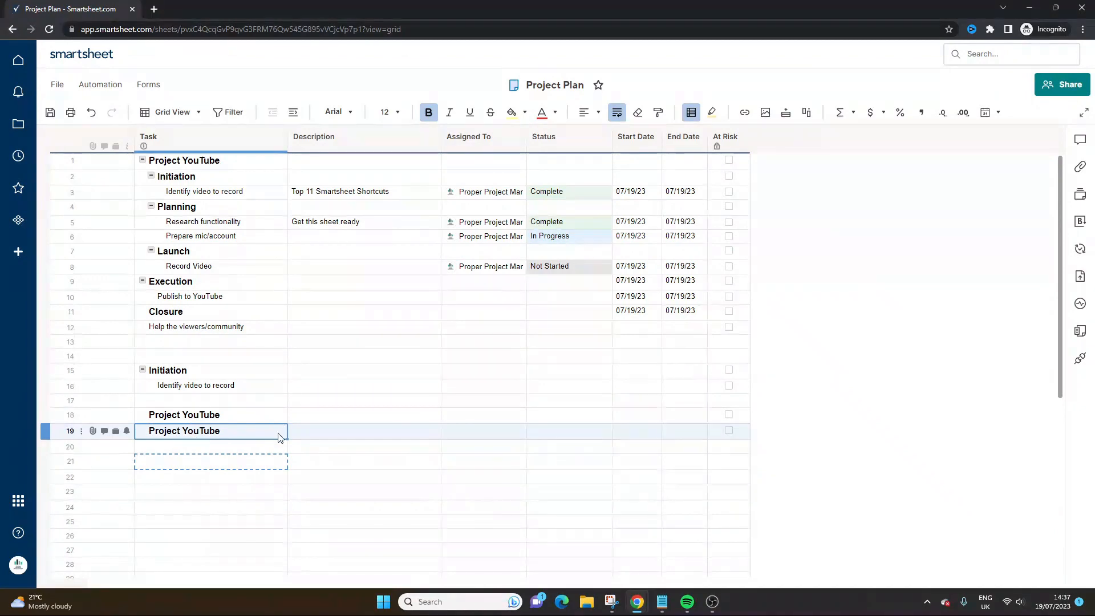
{"action": "key", "text": "Delete"}
{"action": "left_click", "coordinate": [269, 420]}
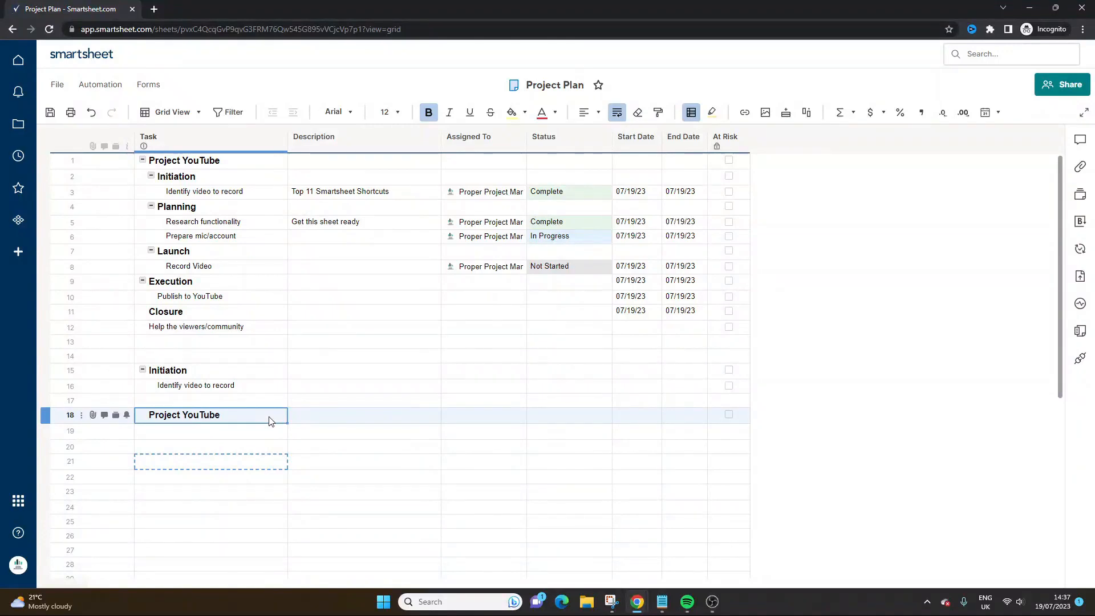
{"action": "left_click", "coordinate": [255, 425]}
{"action": "left_click", "coordinate": [258, 420]}
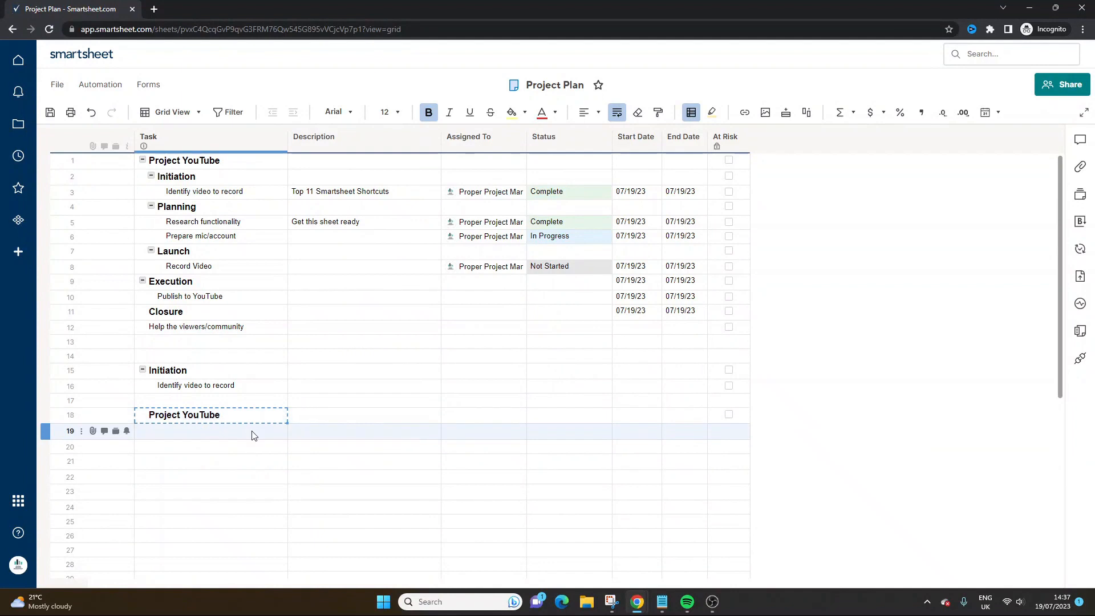
{"action": "left_click", "coordinate": [254, 431]}
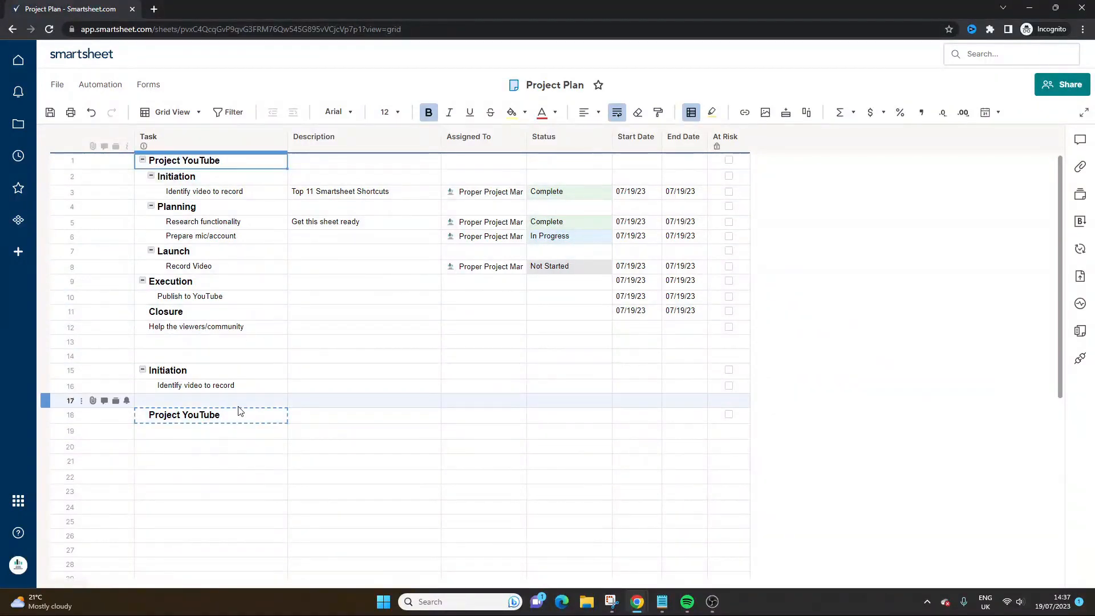
{"action": "left_click", "coordinate": [240, 418]}
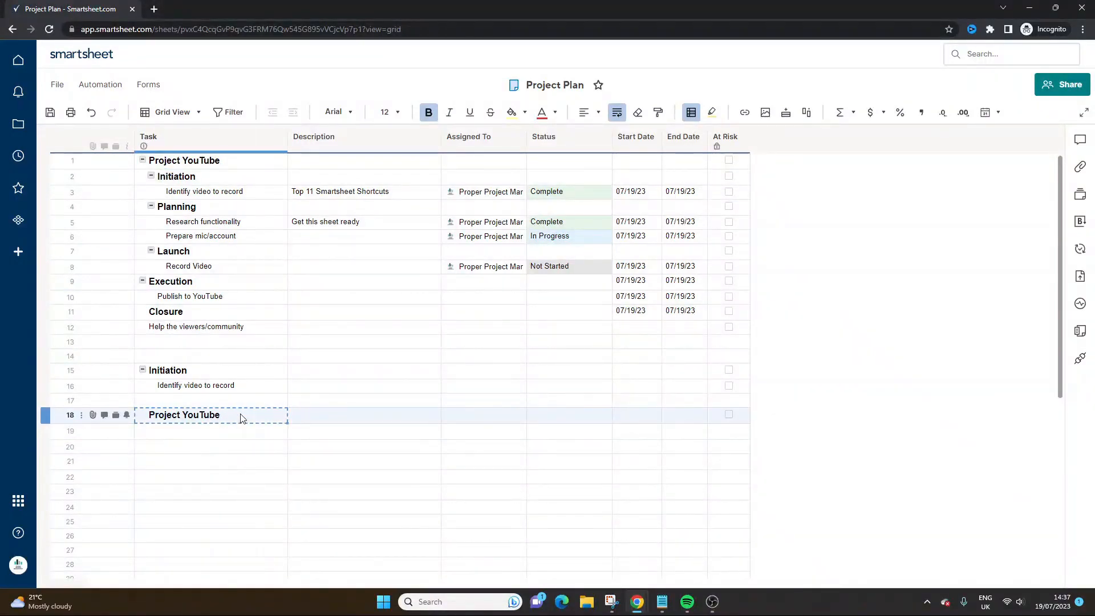
{"action": "left_click", "coordinate": [304, 431]}
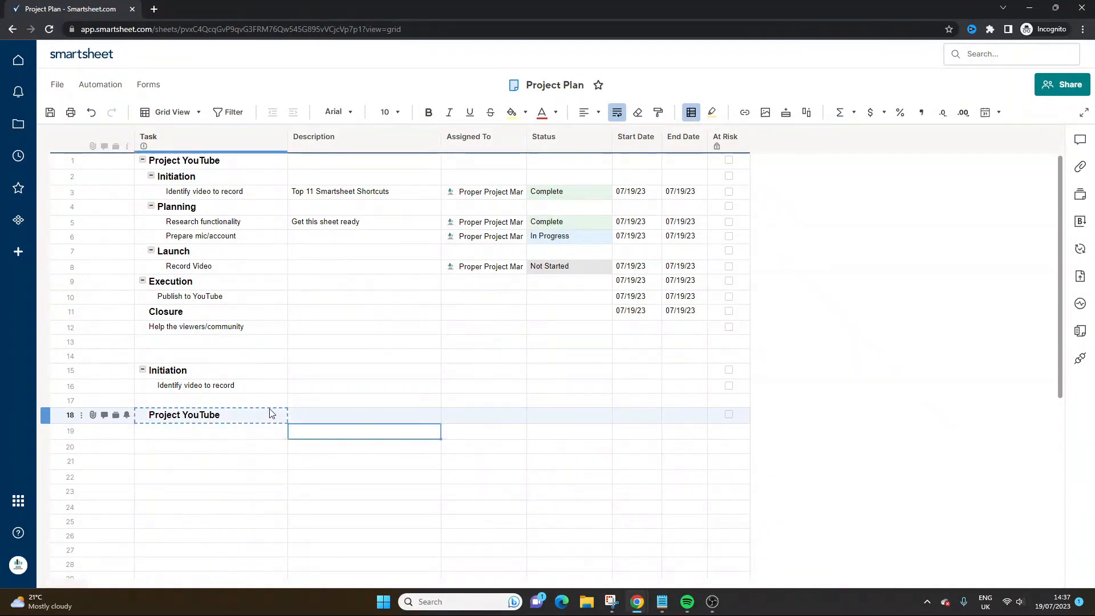
Find "shortcut" in the sheet, replace it with "S/C" in the row 3 description, and close find and replace
{"action": "left_click", "coordinate": [479, 448]}
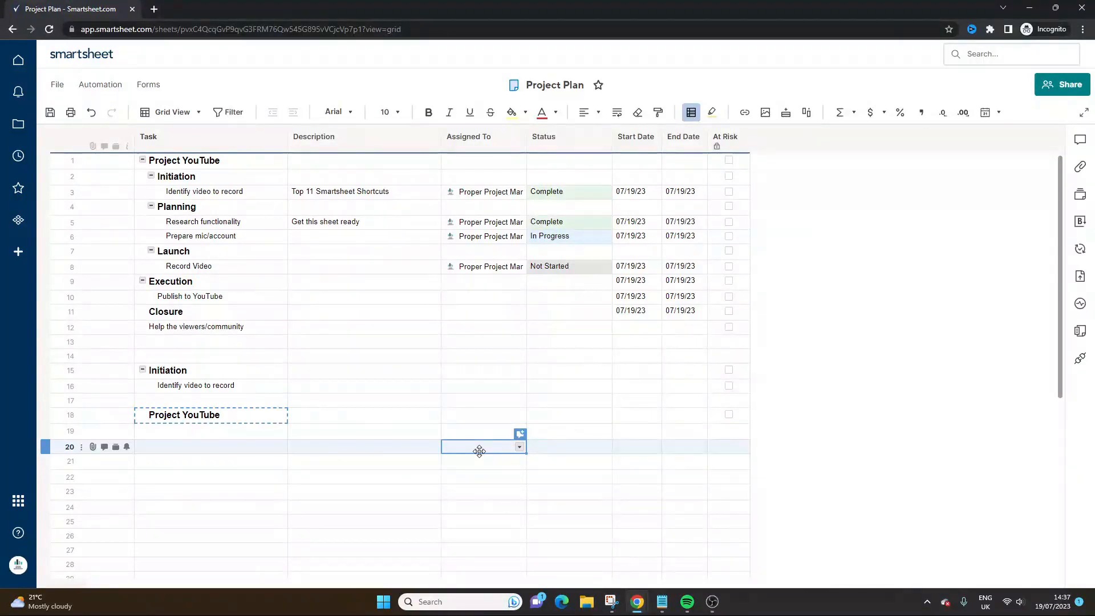
{"action": "key", "text": "ctrl+h"}
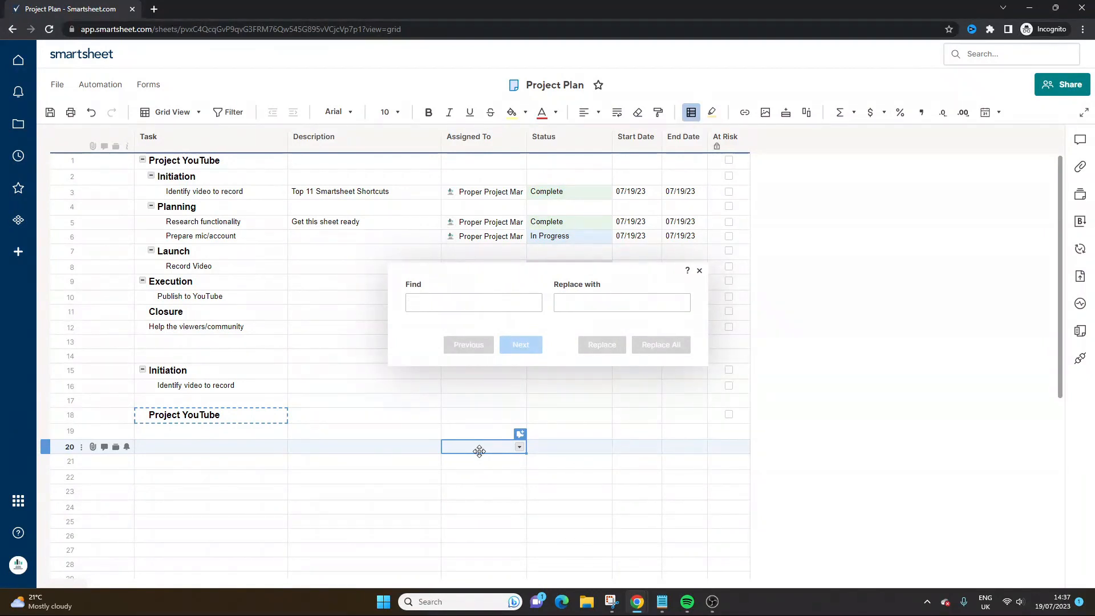
{"action": "type", "text": "shortcut"}
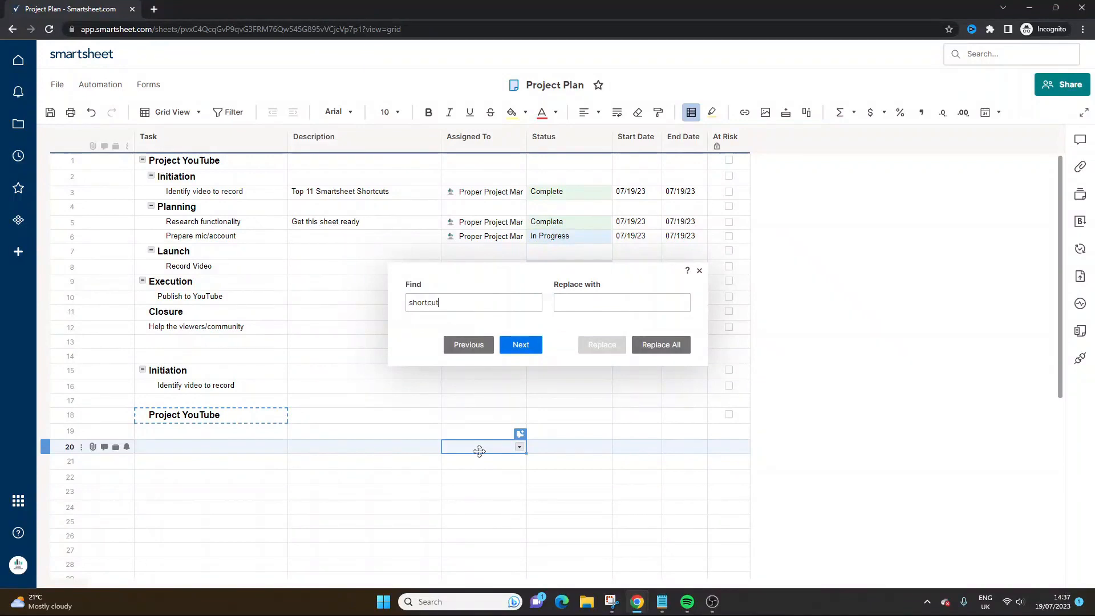
{"action": "left_click", "coordinate": [510, 349]}
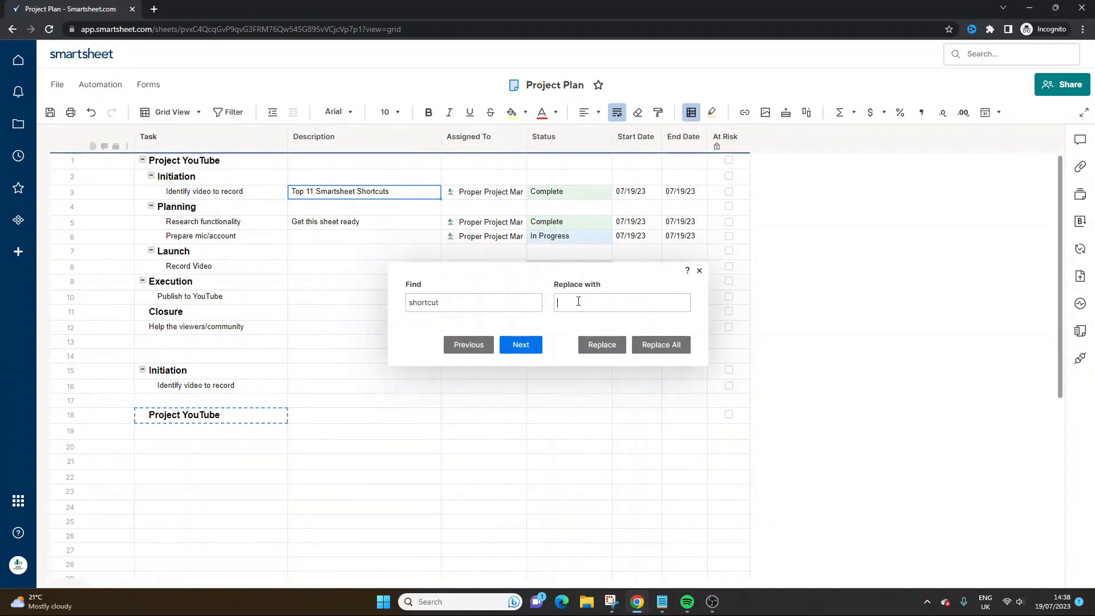
{"action": "type", "text": "S/C"}
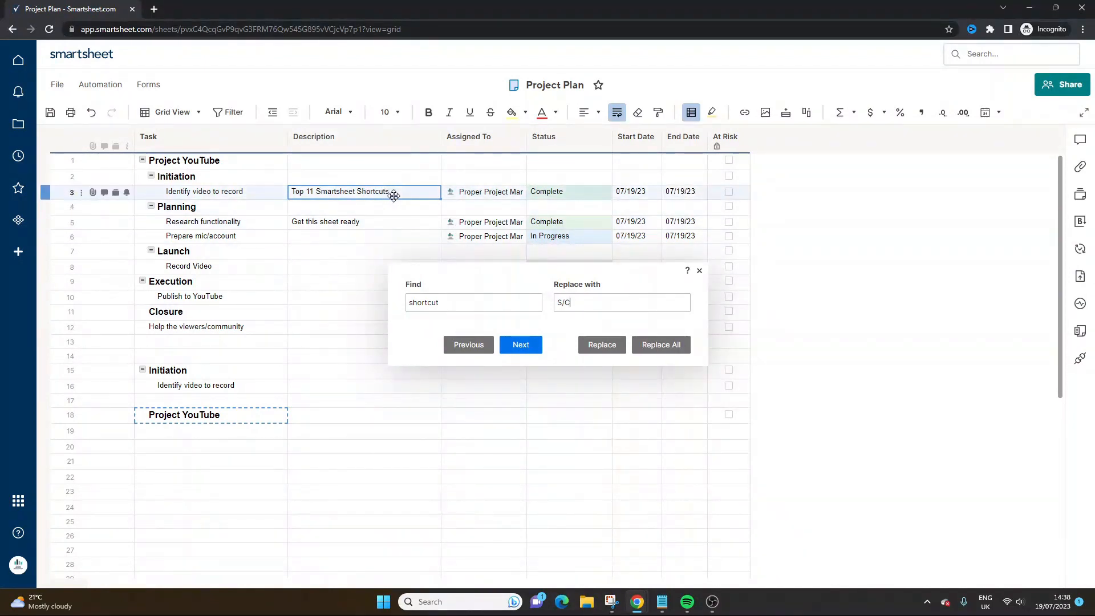
{"action": "left_click", "coordinate": [601, 345]}
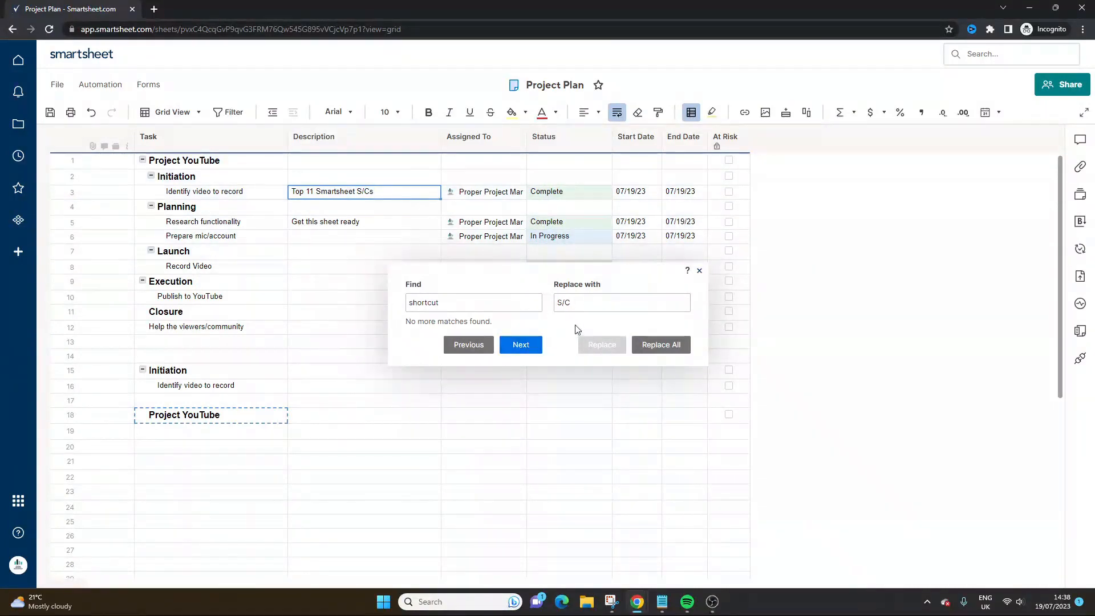
{"action": "left_click", "coordinate": [474, 303]}
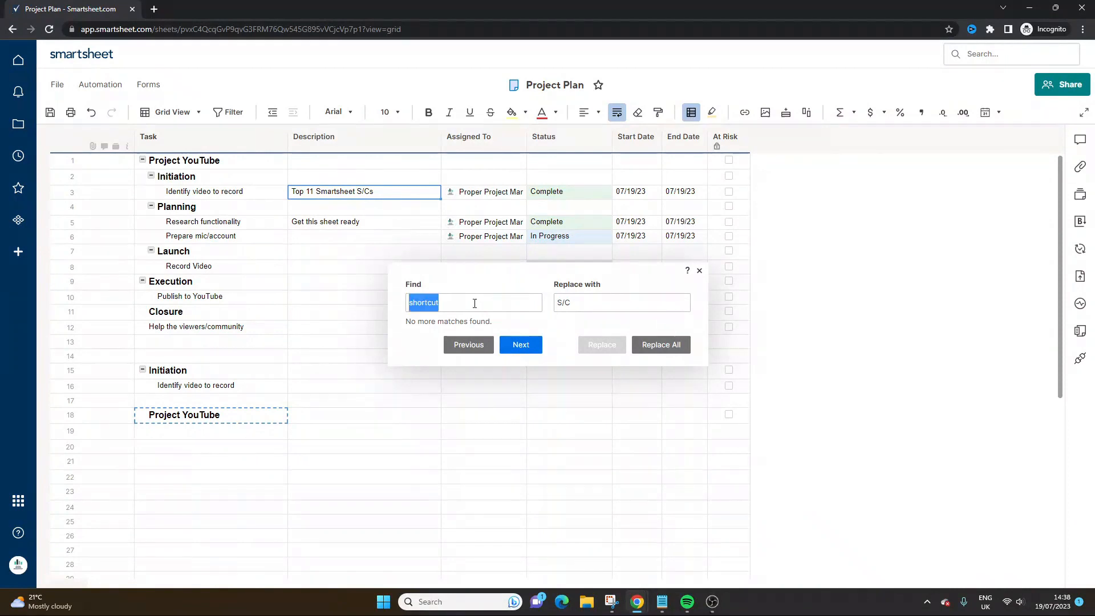
{"action": "triple_click", "coordinate": [581, 302]}
{"action": "type", "text": "C"}
{"action": "left_click", "coordinate": [699, 270]}
{"action": "left_click", "coordinate": [381, 346]}
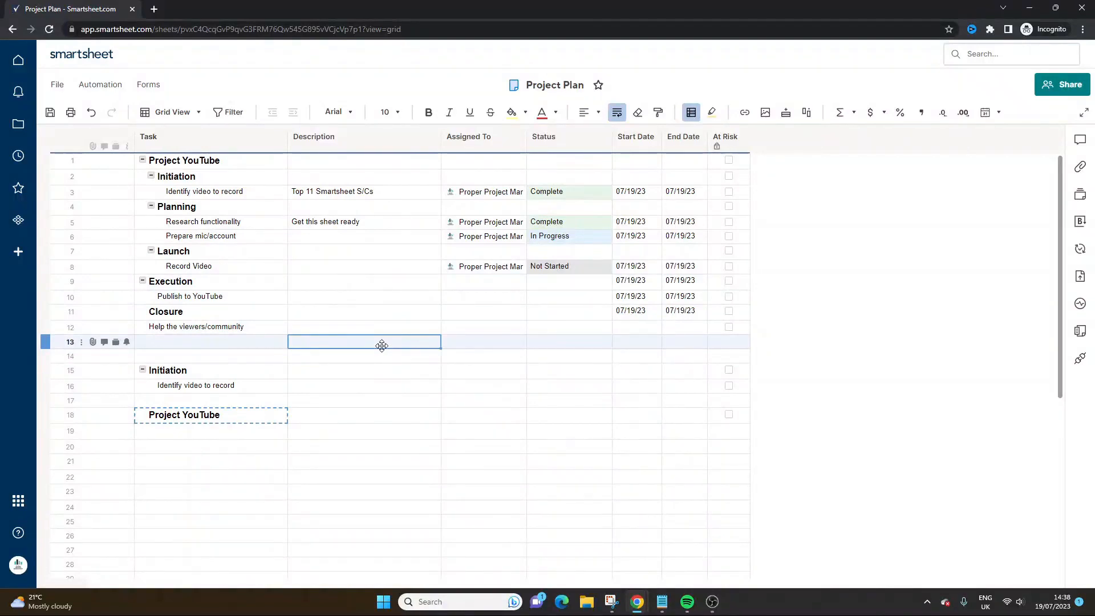
Bold the "Identify video to record" task in row 16 and remove the bold formatting again
{"action": "left_click", "coordinate": [331, 388]}
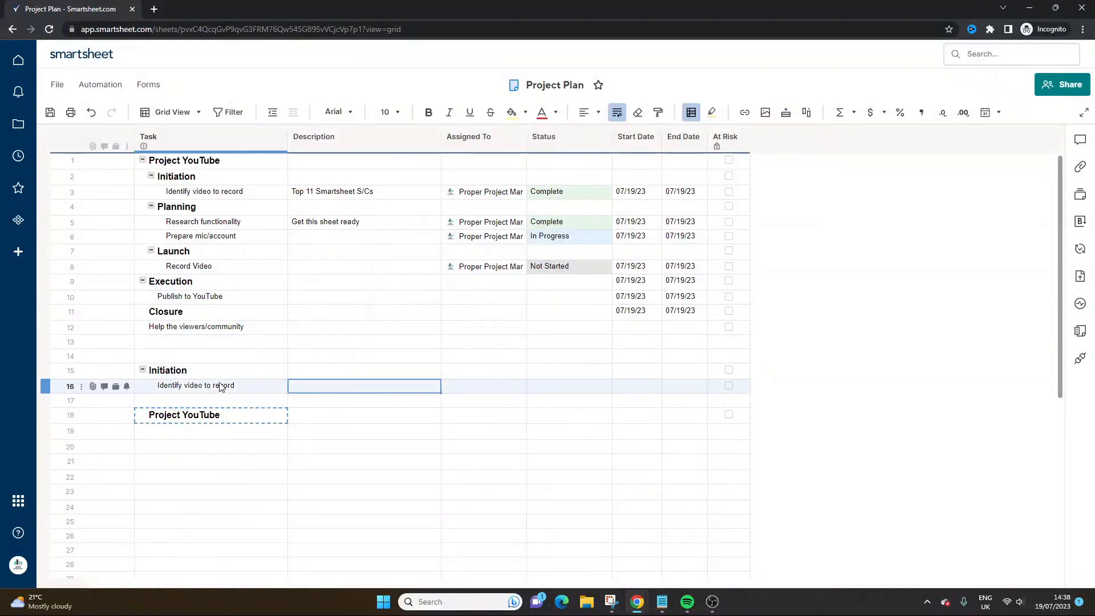
{"action": "left_click", "coordinate": [220, 385]}
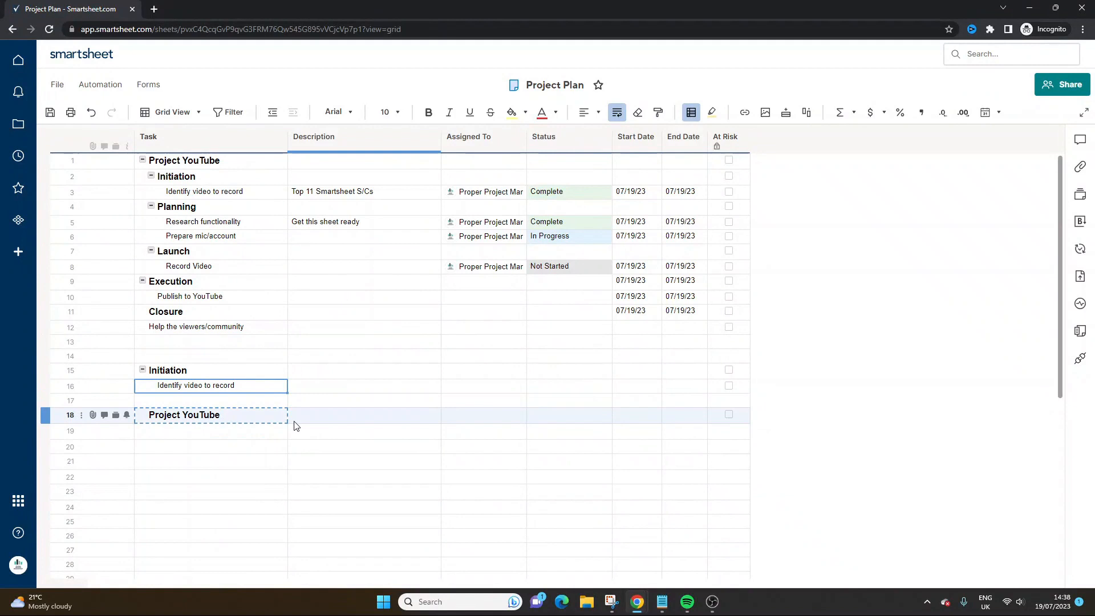
{"action": "key", "text": "ctrl+b"}
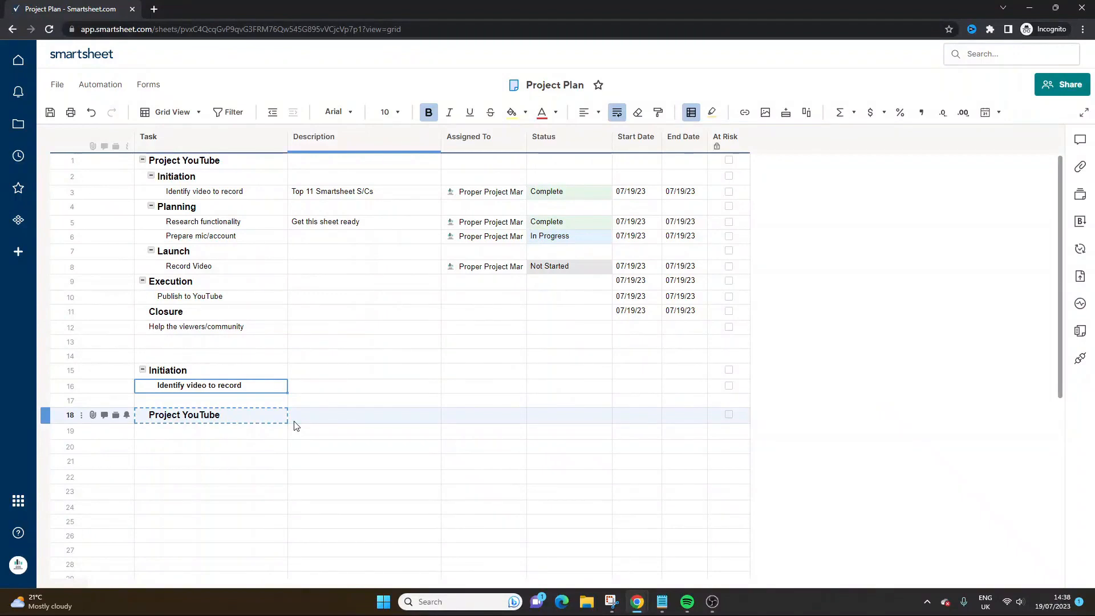
{"action": "key", "text": "ctrl+b"}
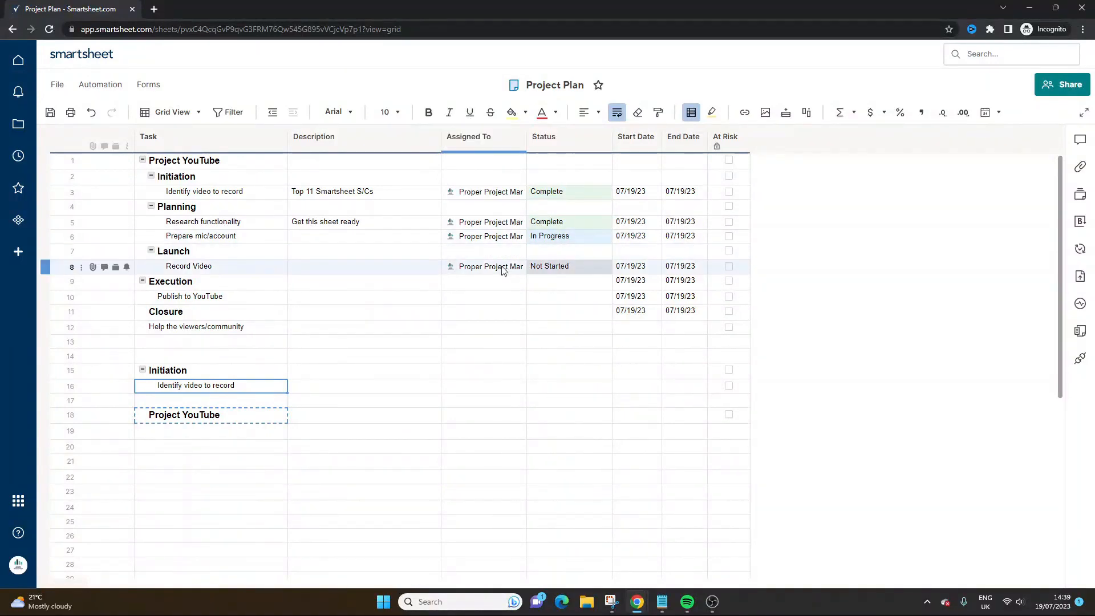
Select the entire row 3, starting from its "Identify video to record" task cell
{"action": "left_click", "coordinate": [574, 312]}
{"action": "left_click", "coordinate": [224, 180]}
{"action": "left_click", "coordinate": [364, 341]}
{"action": "left_click", "coordinate": [217, 192]}
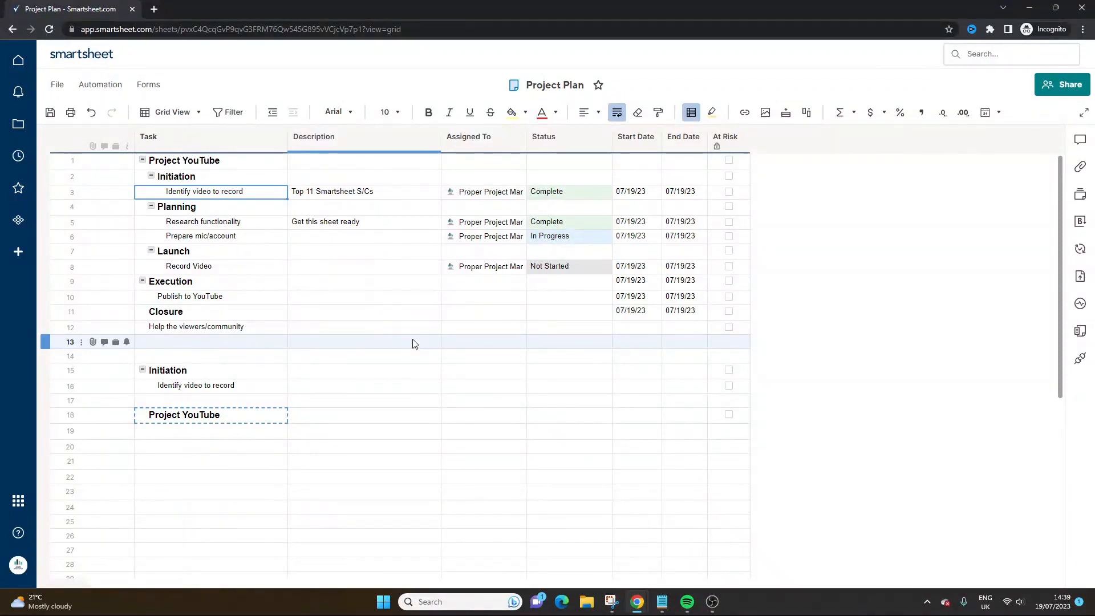
{"action": "key", "text": "shift+space"}
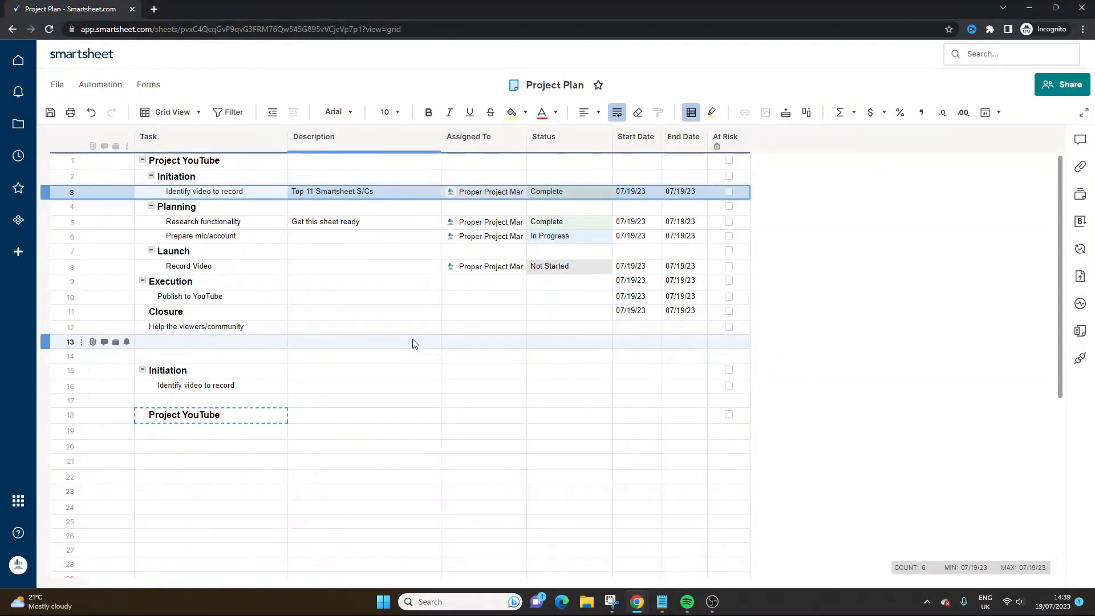
Select the row 3 cells from Task through At Risk, extend the selection to the whole sheet, and clear it
{"action": "left_click", "coordinate": [258, 221]}
{"action": "left_click", "coordinate": [248, 192]}
{"action": "left_click_drag", "start_coordinate": [248, 193], "coordinate": [725, 190]}
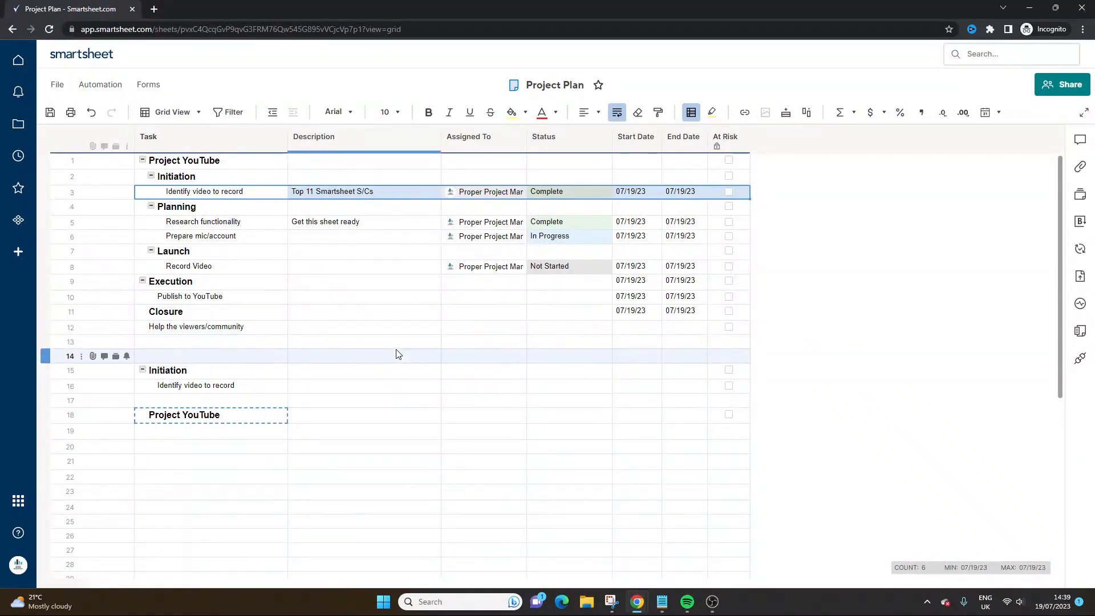
{"action": "key", "text": "ctrl+a"}
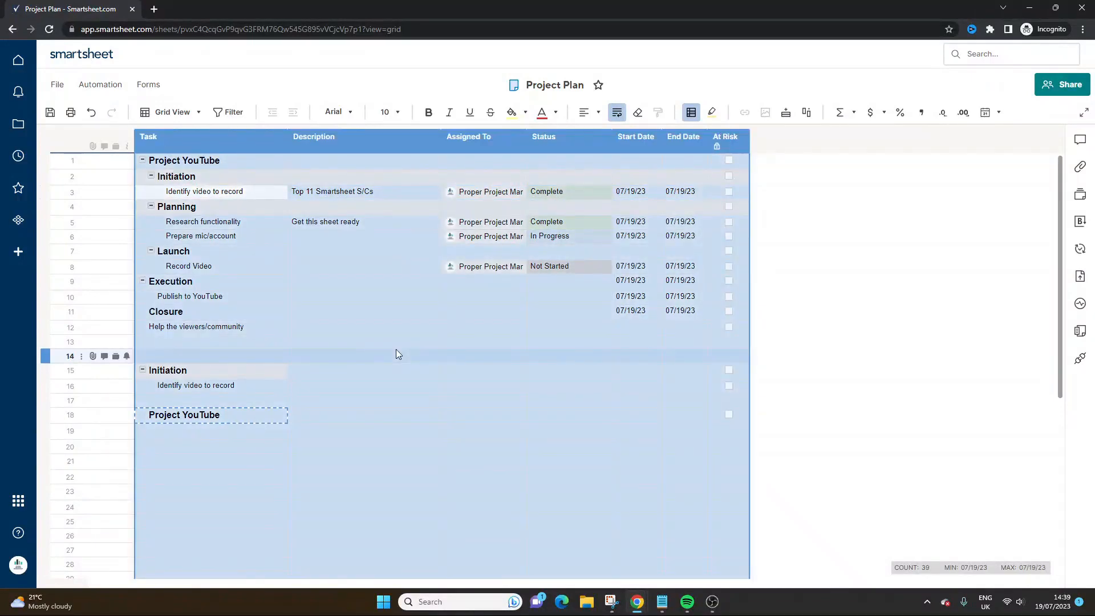
{"action": "left_click", "coordinate": [396, 352]}
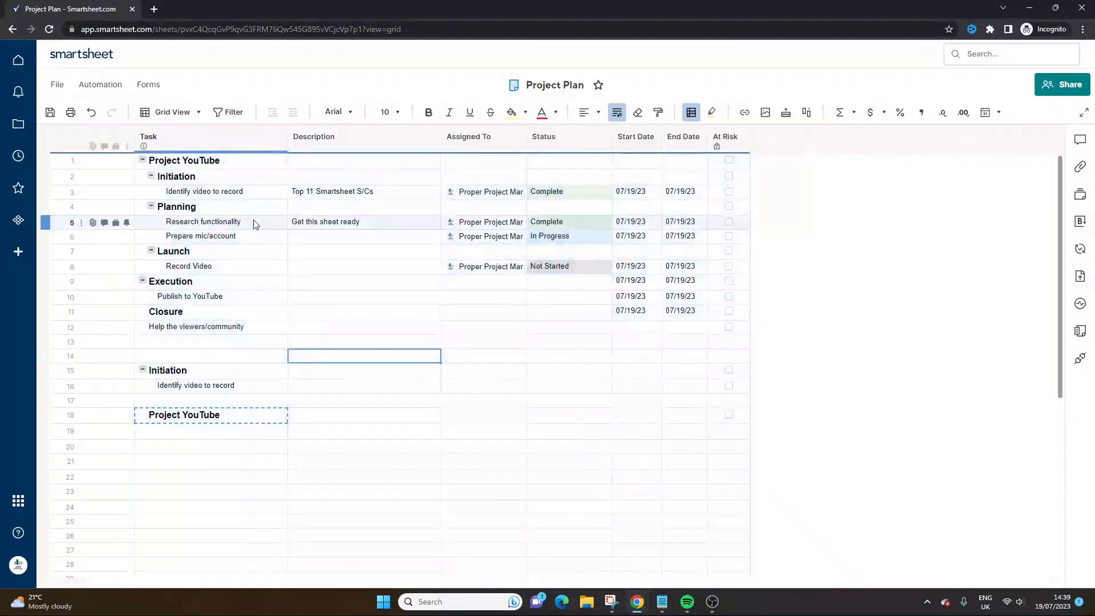
Select the entire Task column and the entire Description column, each from its row 3 cell
{"action": "left_click", "coordinate": [203, 192]}
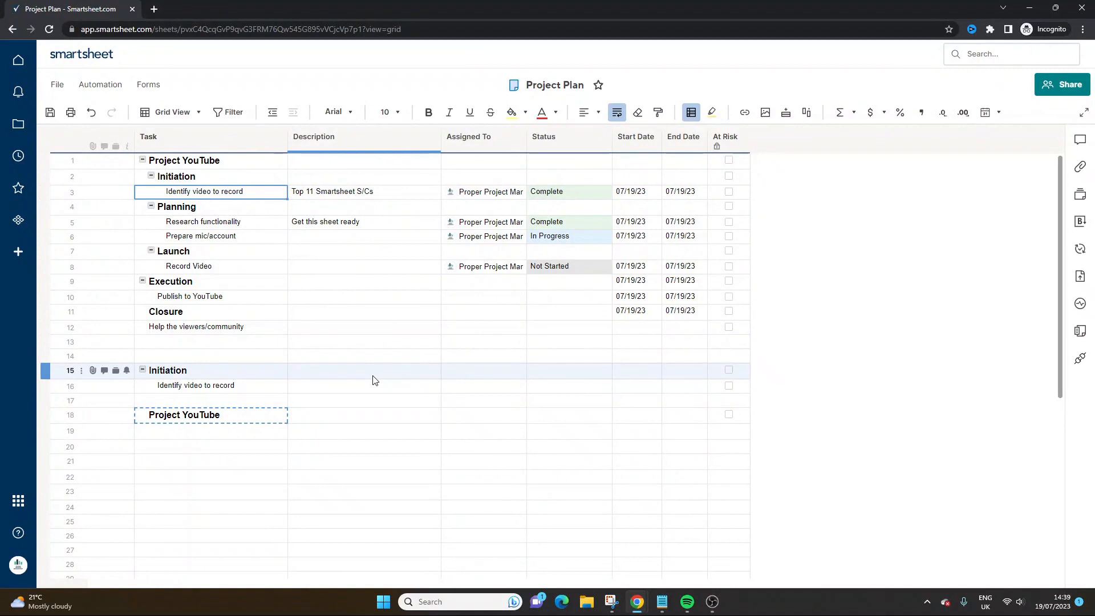
{"action": "key", "text": "ctrl+space"}
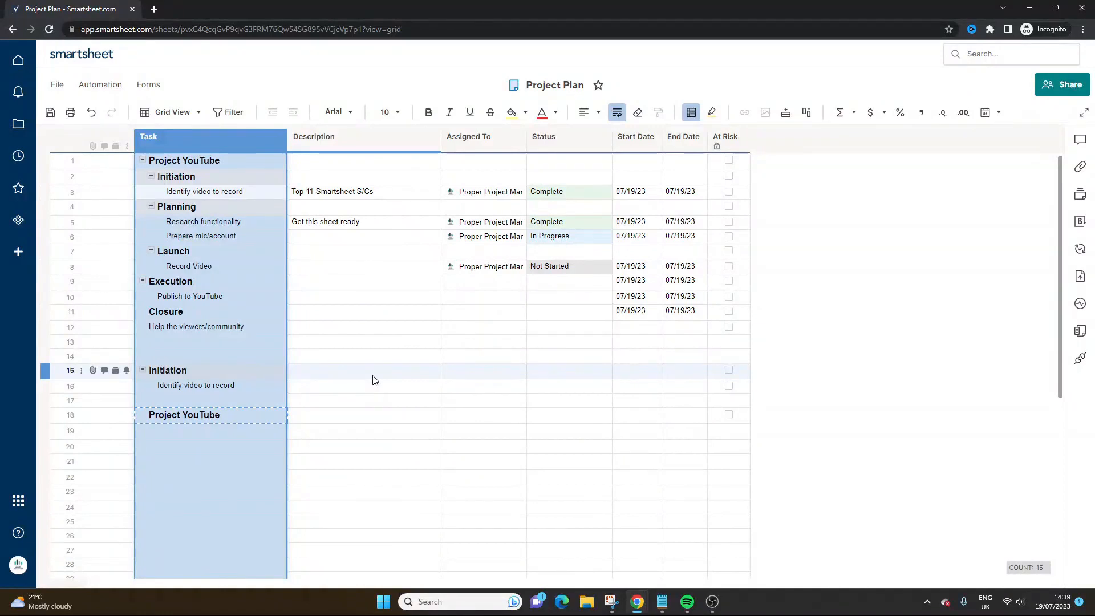
{"action": "left_click", "coordinate": [198, 194]}
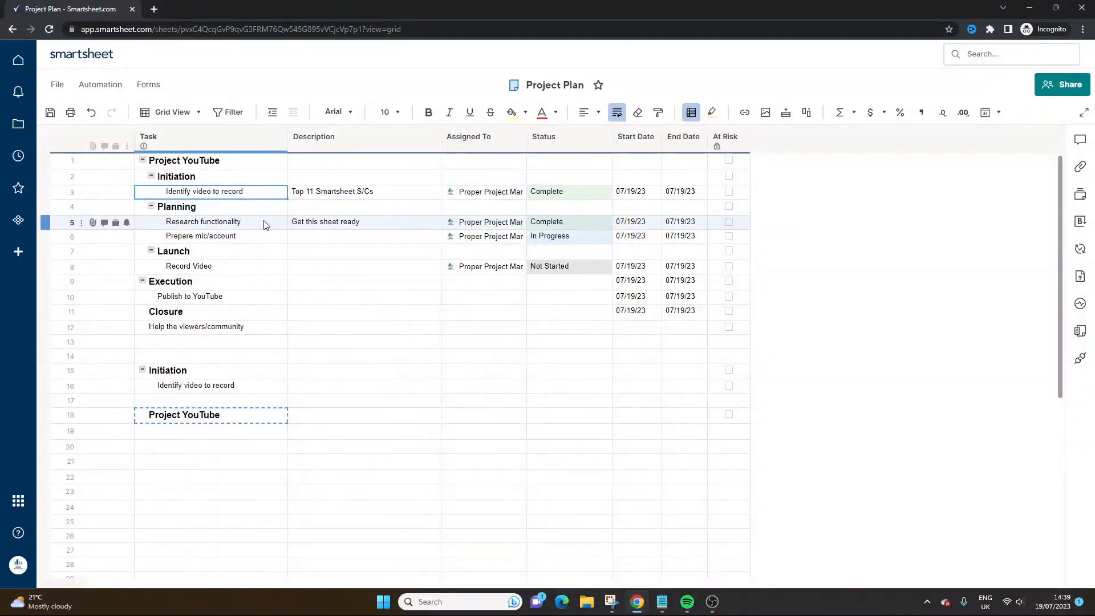
{"action": "left_click", "coordinate": [342, 192]}
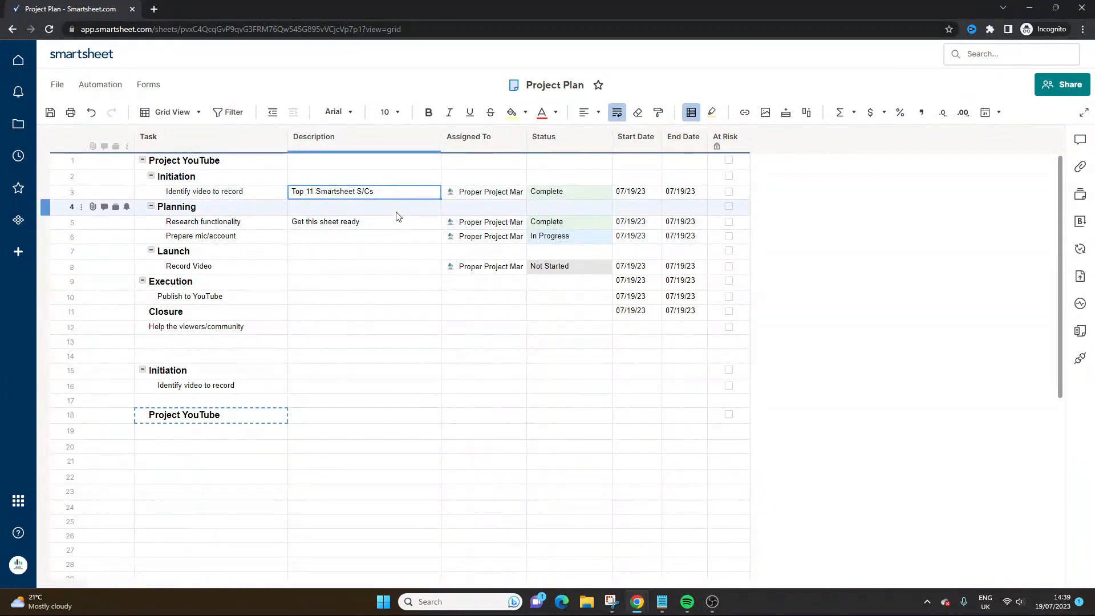
{"action": "key", "text": "ctrl+space"}
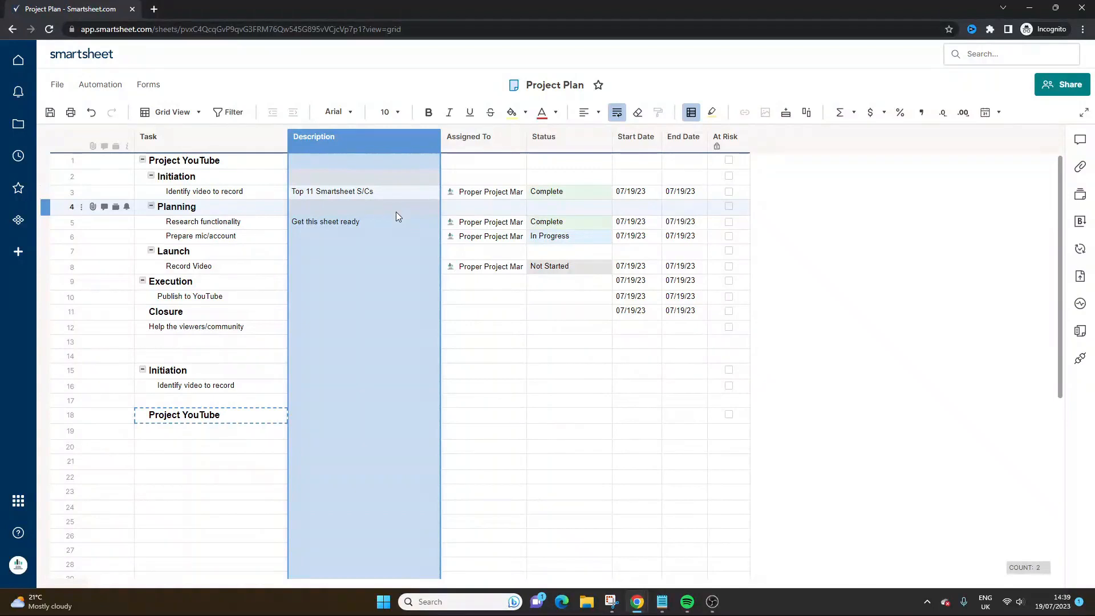
{"action": "left_click", "coordinate": [409, 265]}
Extend the Task column selection from row 3 down to row 12, and extend another one upward from row 16
{"action": "left_click", "coordinate": [240, 189]}
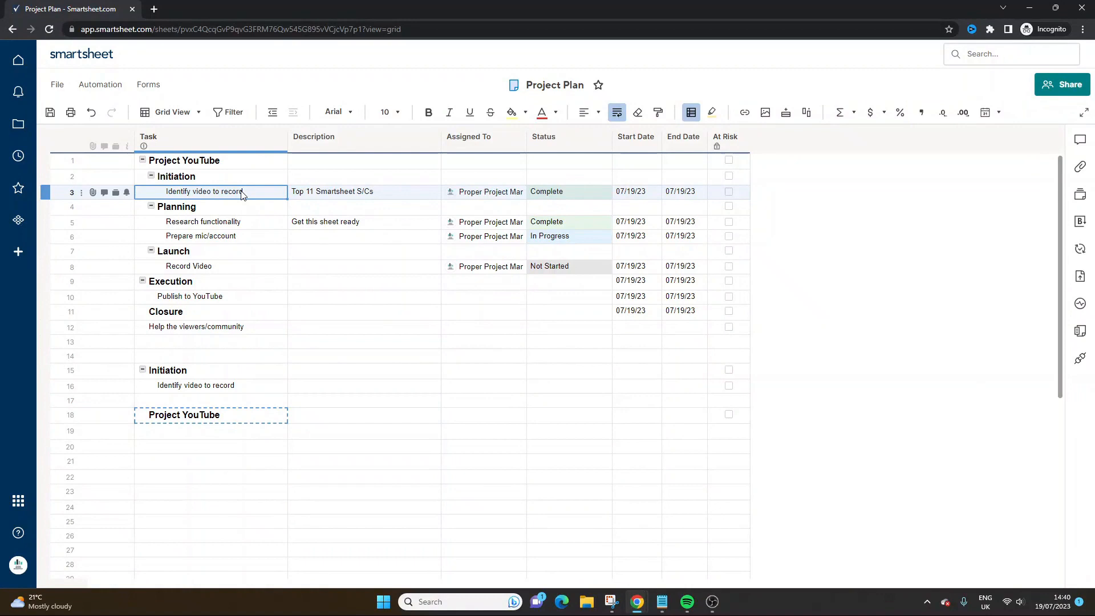
{"action": "key", "text": "ctrl+shift+Down"}
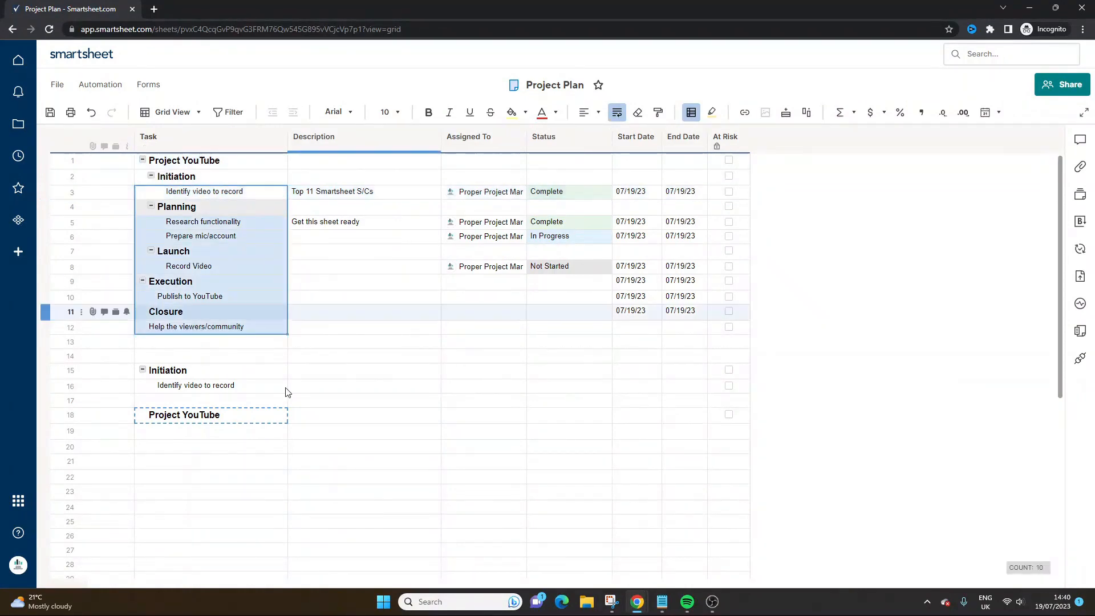
{"action": "left_click", "coordinate": [203, 386]}
{"action": "key", "text": "shift+Up"}
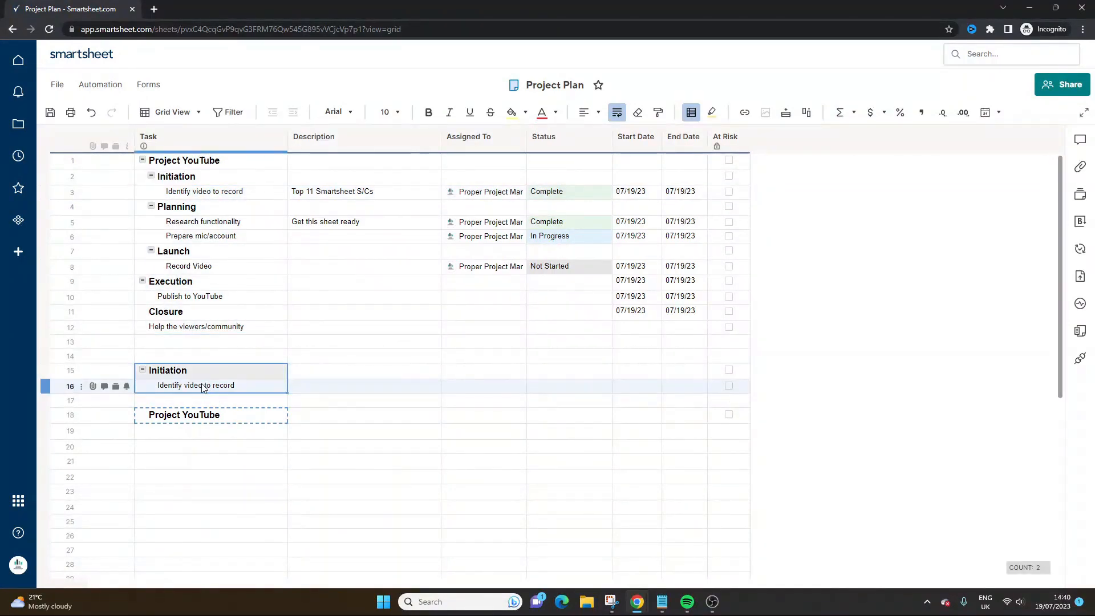
{"action": "key", "text": "ctrl+shift+Up"}
{"action": "key", "text": "ctrl+shift+Up"}
{"action": "key", "text": "ctrl+shift+Down"}
{"action": "key", "text": "ctrl+shift+Up"}
{"action": "key", "text": "ctrl+shift+Down"}
{"action": "key", "text": "ctrl+shift+Up"}
{"action": "key", "text": "ctrl+shift+Down"}
{"action": "left_click", "coordinate": [203, 386]}
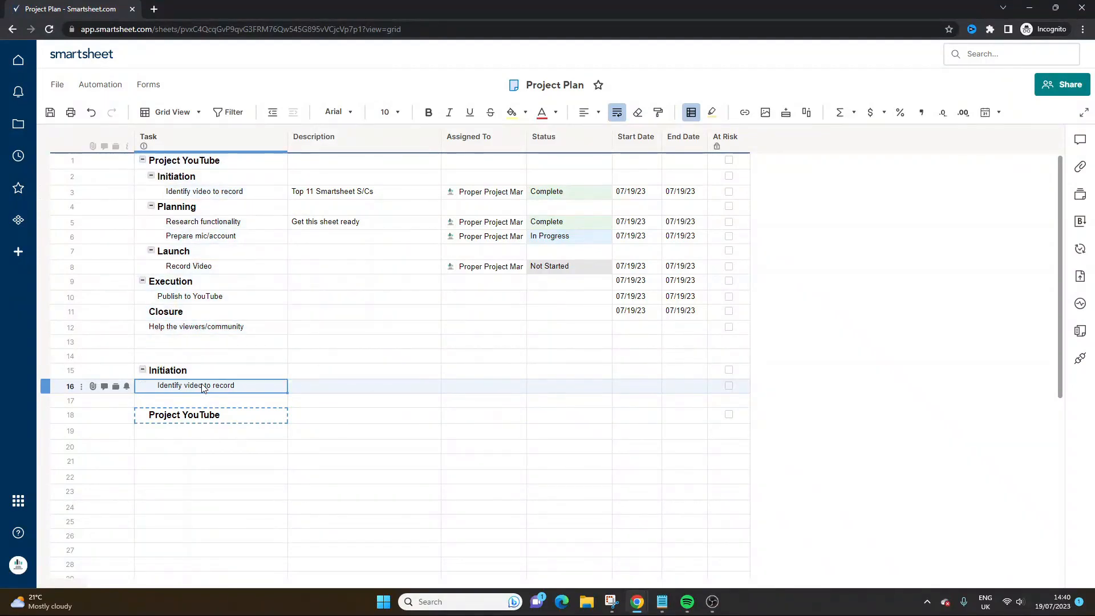
Extend the Task column selection from Project YouTube in row 18 up to row 1, and clear the selection
{"action": "left_click", "coordinate": [166, 419]}
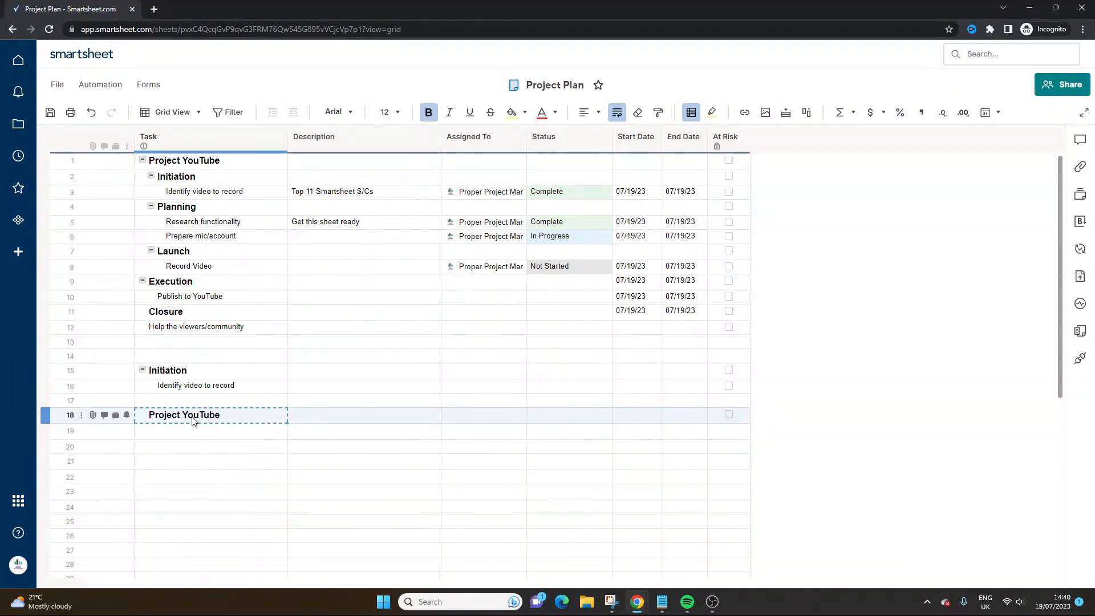
{"action": "key", "text": "Up"}
{"action": "key", "text": "shift+Up"}
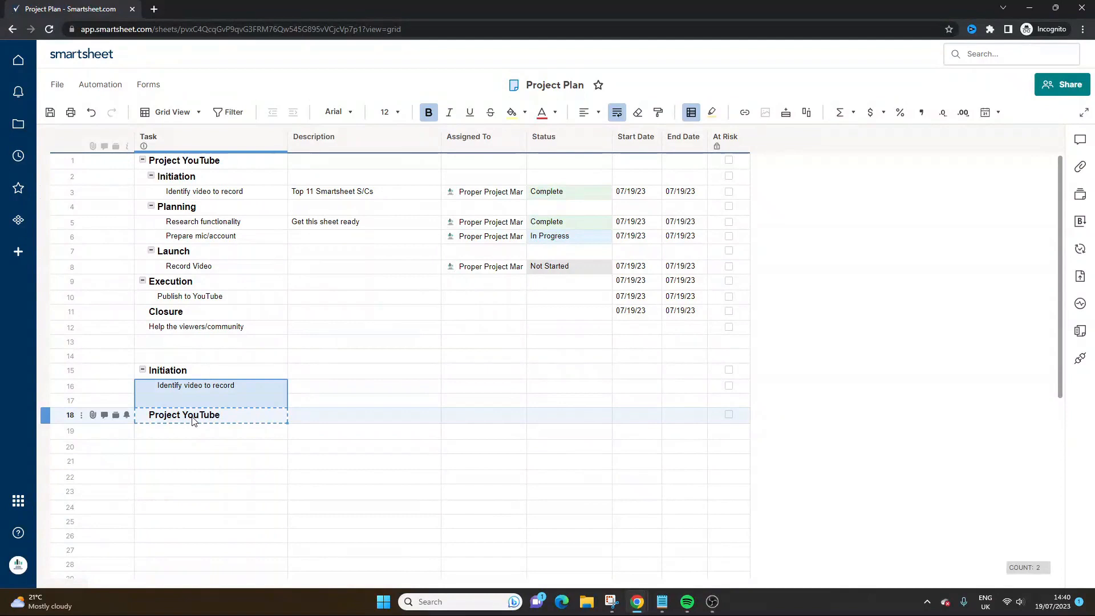
{"action": "key", "text": "shift+Up"}
{"action": "key", "text": "ctrl+shift+Up"}
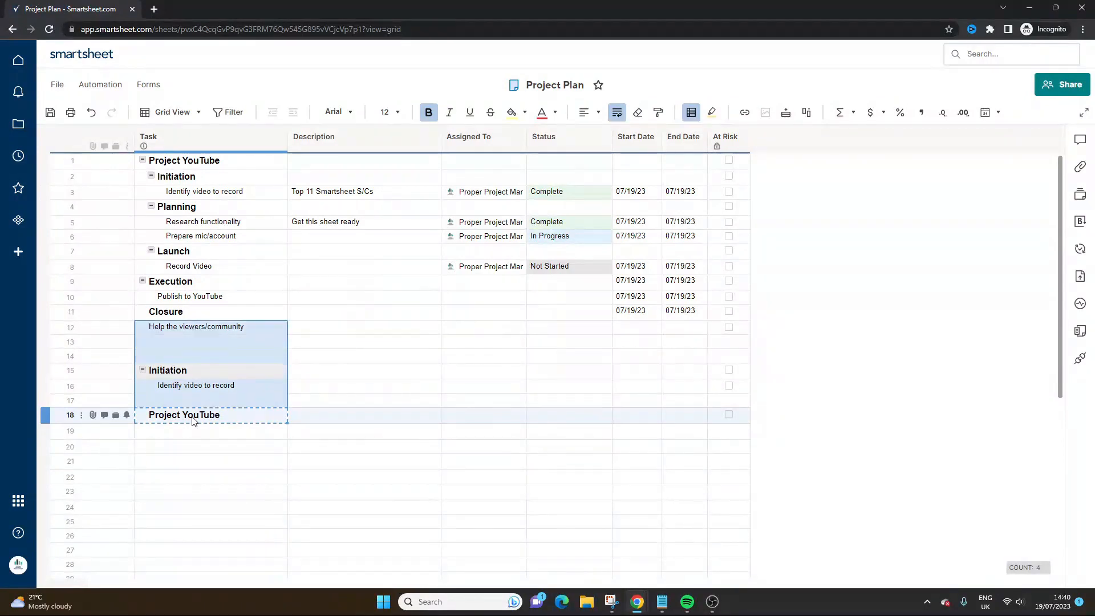
{"action": "key", "text": "ctrl+shift+Up"}
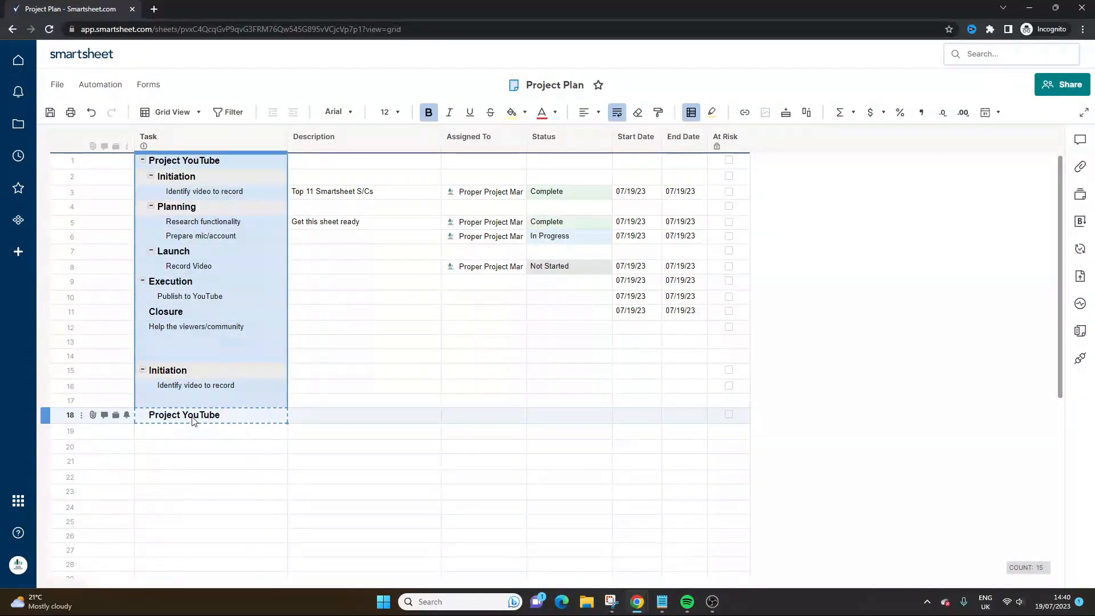
{"action": "left_click", "coordinate": [296, 357]}
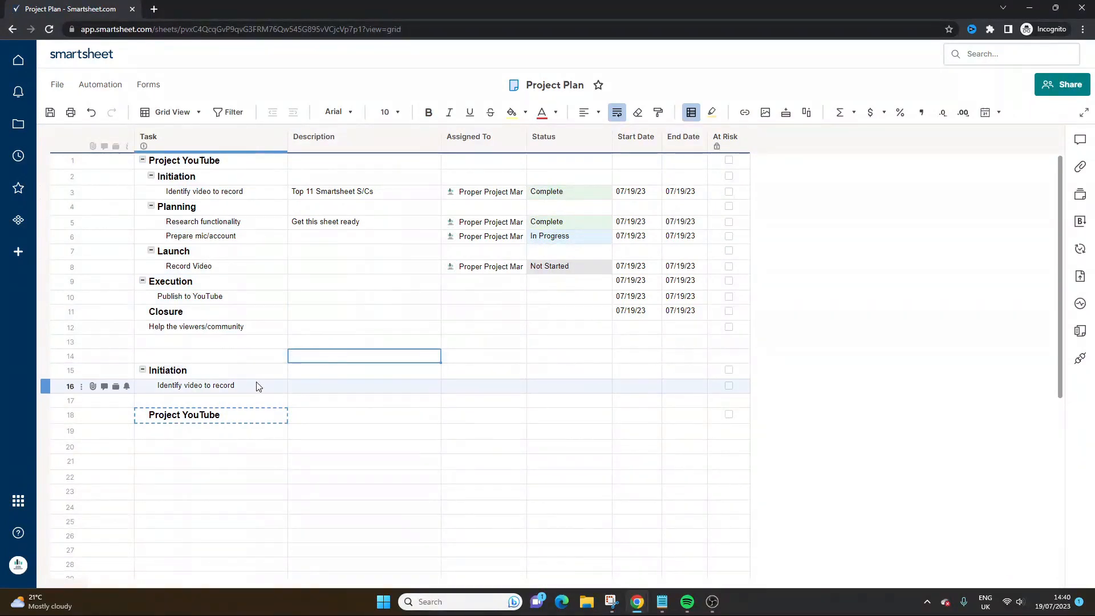
Extend the Task column selection from row 1 down to row 15, and select the row 5 description cell instead
{"action": "left_click", "coordinate": [212, 161]}
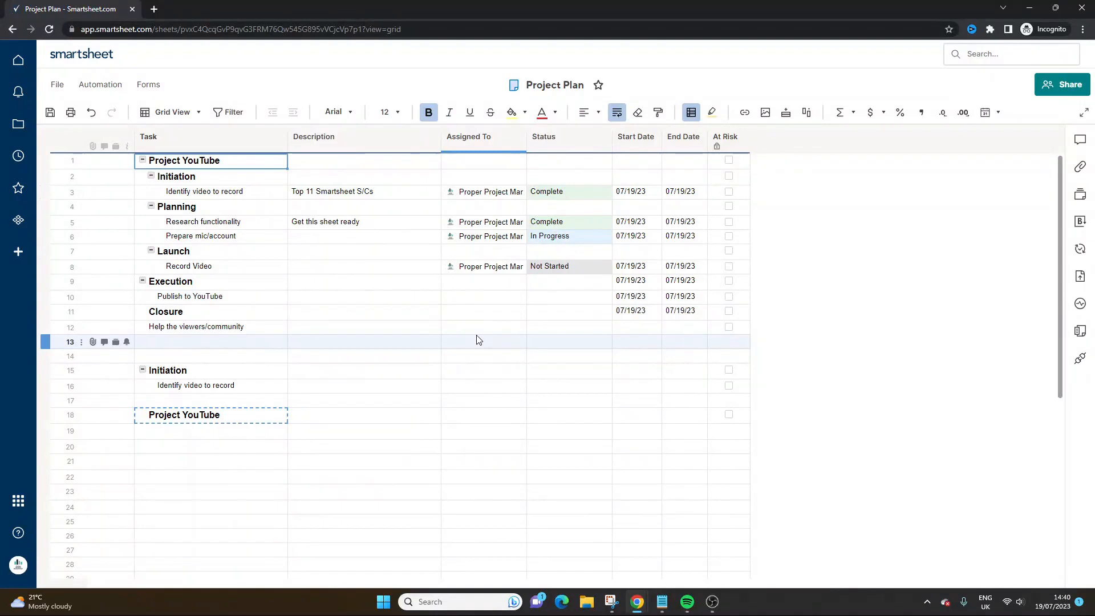
{"action": "key", "text": "ctrl+shift+Down"}
{"action": "key", "text": "ctrl+shift+Down"}
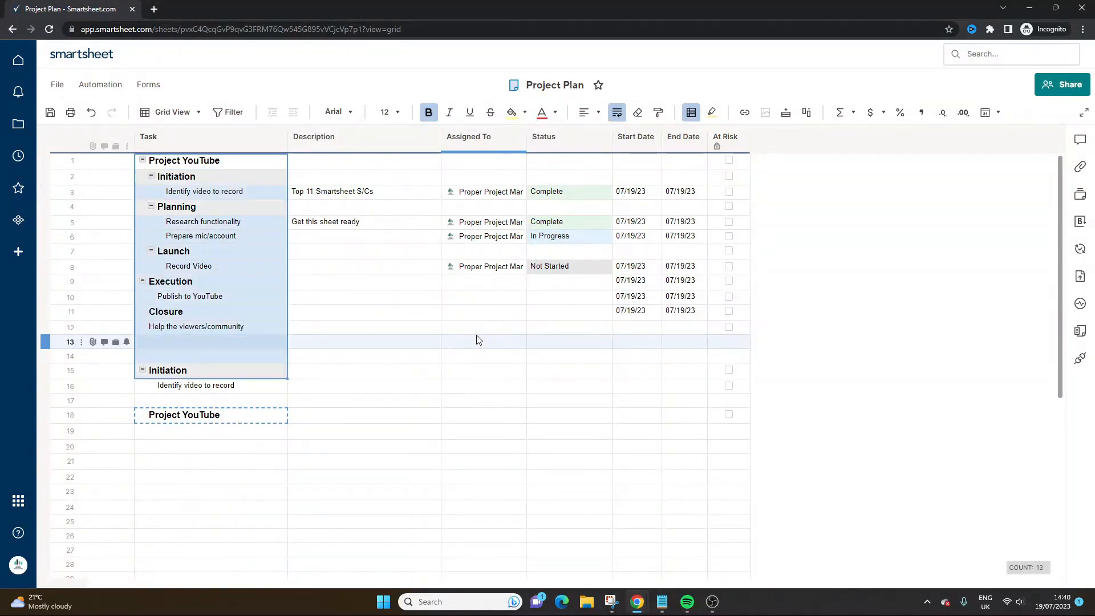
{"action": "left_click", "coordinate": [361, 356]}
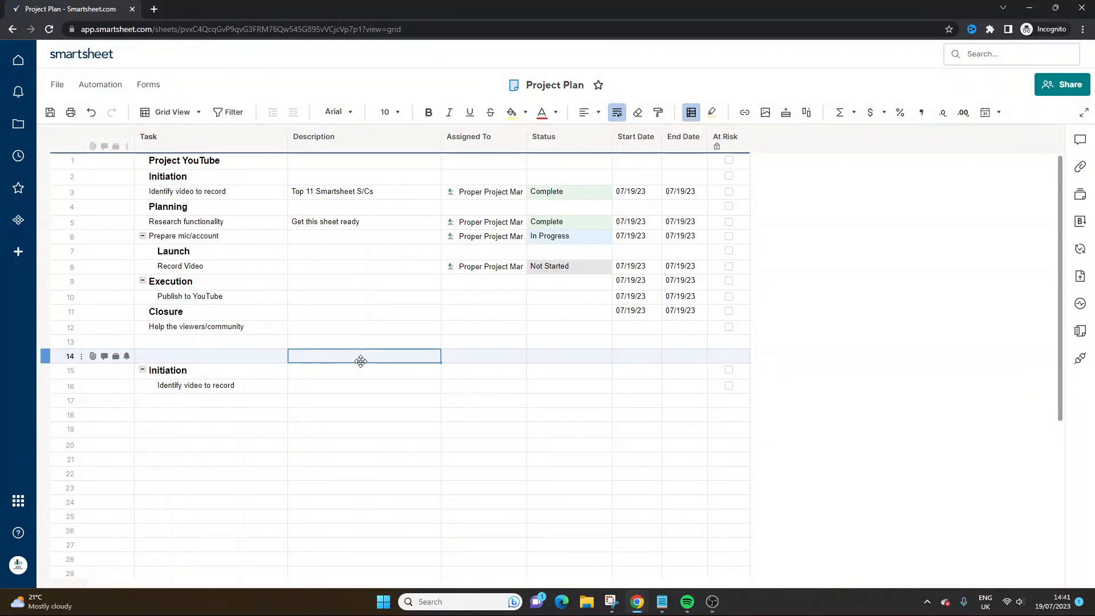
{"action": "left_click", "coordinate": [308, 222]}
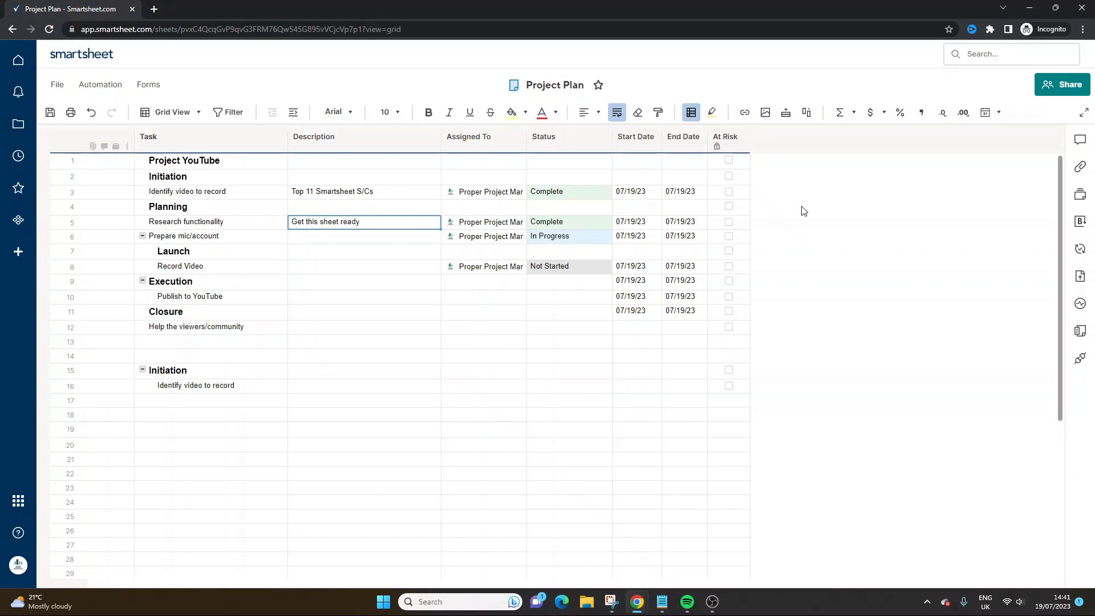
Bring up the Open a sheet dialog, expand the Simple Project Plan workspace and its folder, and close it without opening anything
{"action": "key", "text": "ctrl+o"}
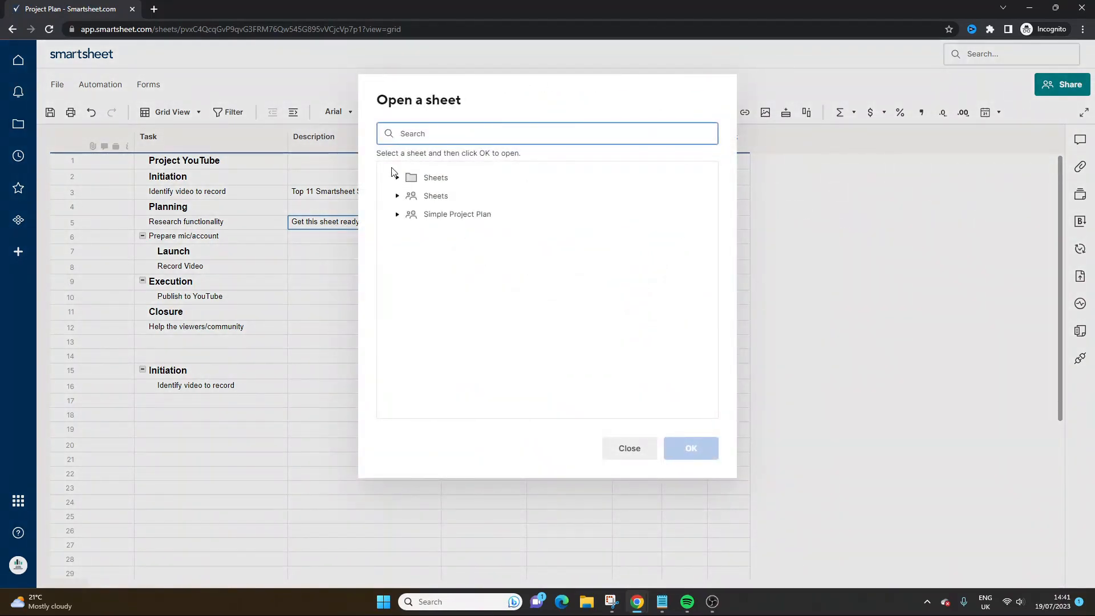
{"action": "left_click", "coordinate": [397, 214]}
{"action": "left_click", "coordinate": [409, 230]}
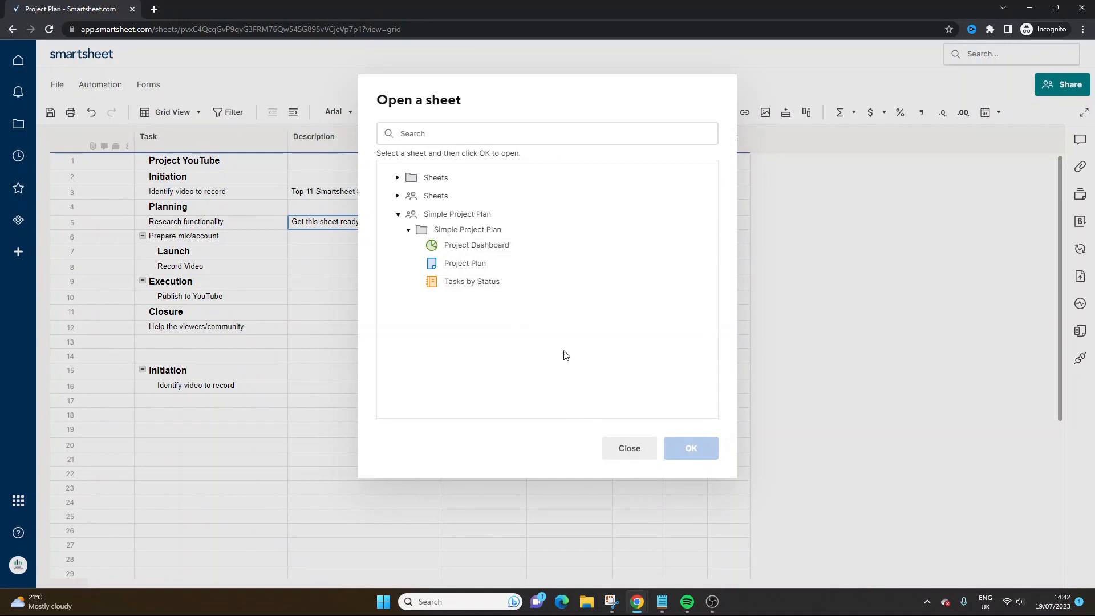
{"action": "left_click", "coordinate": [638, 451]}
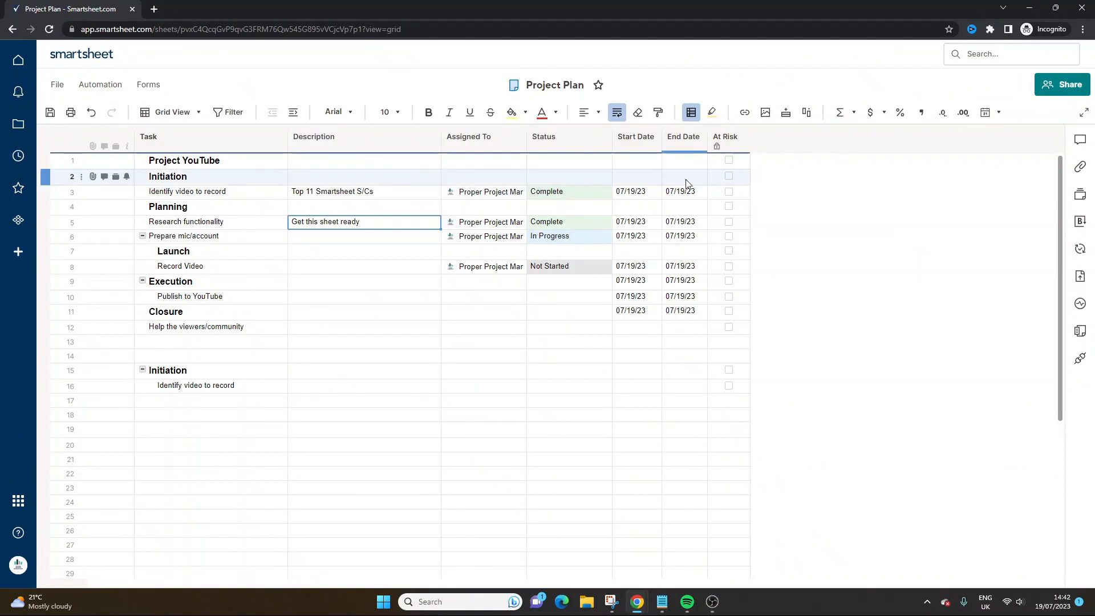
Check the Sheets folder in the Open a sheet dialog, and dismiss the dialog without choosing a sheet
{"action": "key", "text": "ctrl+o"}
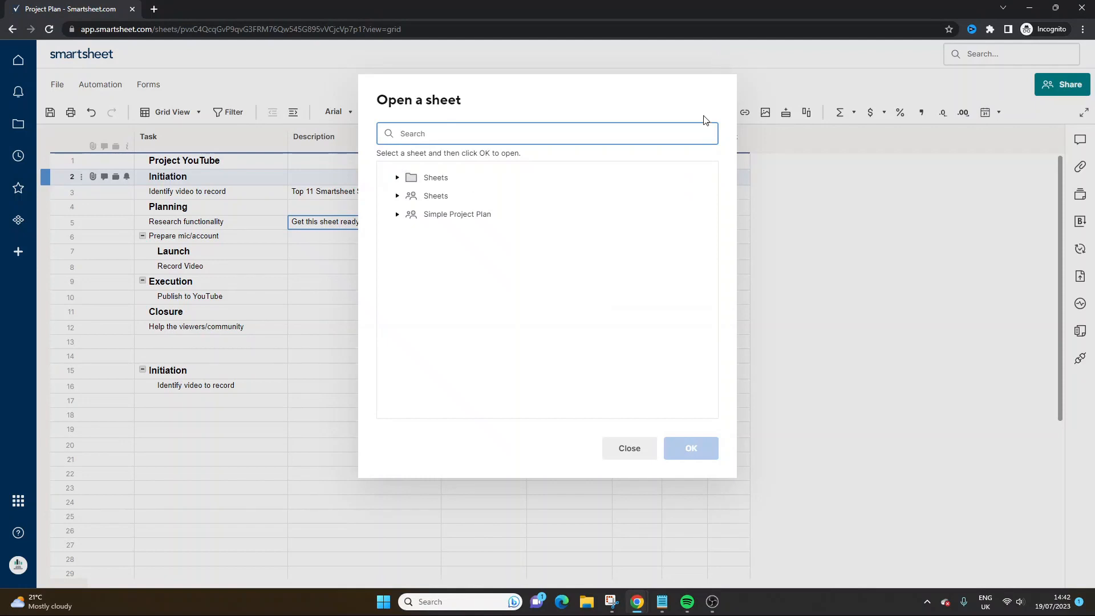
{"action": "left_click", "coordinate": [397, 181]}
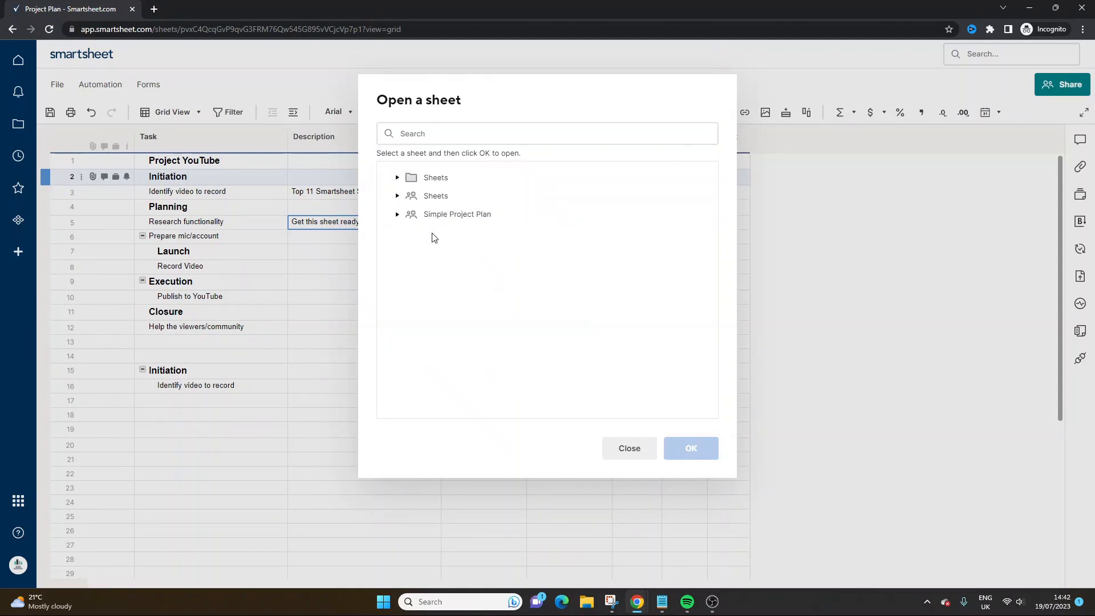
{"action": "left_click", "coordinate": [638, 450]}
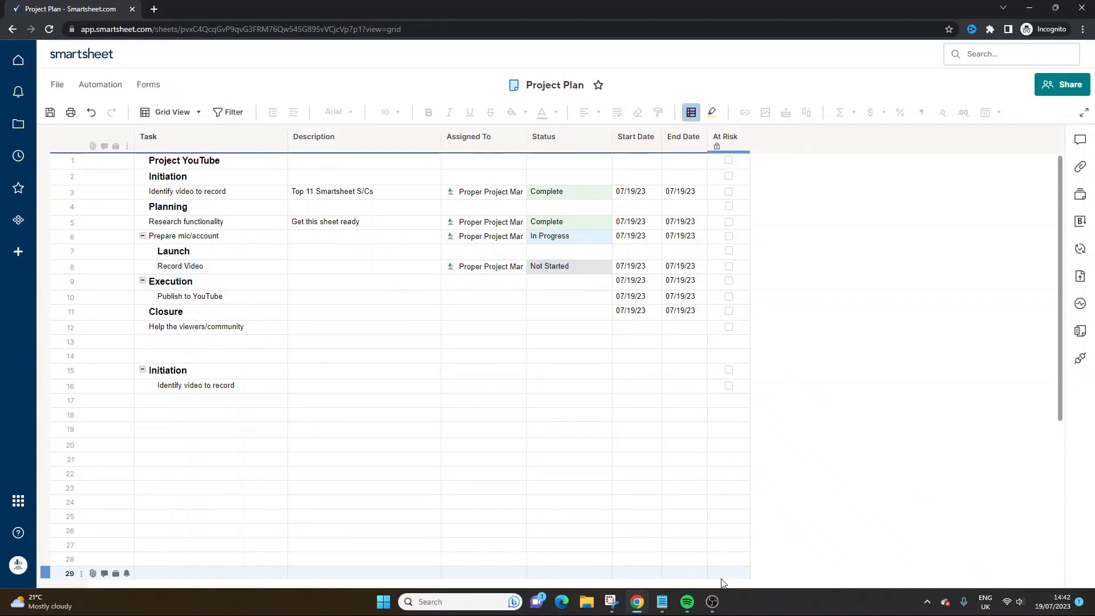
Select the row 5 description cell, and browse the Simple Project Plan folder in the Open a sheet dialog without opening anything
{"action": "left_click", "coordinate": [361, 356]}
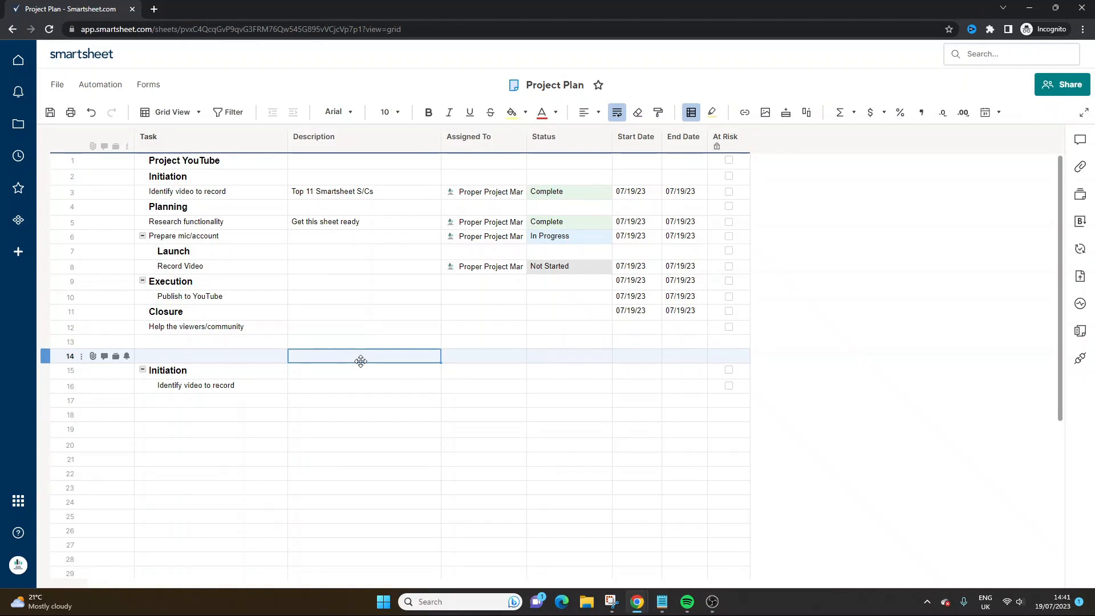
{"action": "left_click", "coordinate": [312, 223]}
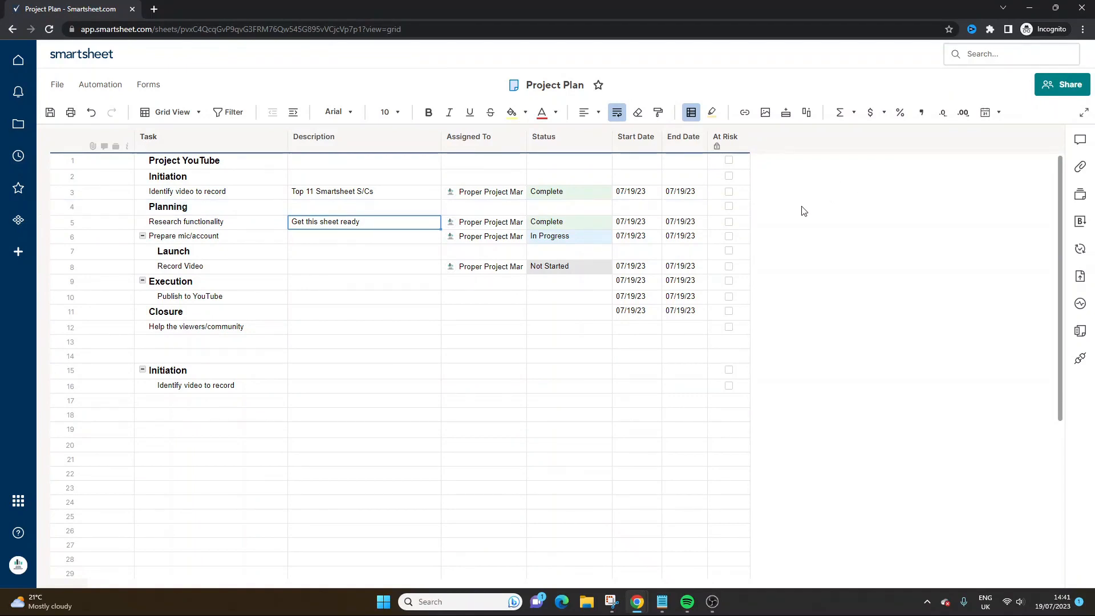
{"action": "key", "text": "ctrl+o"}
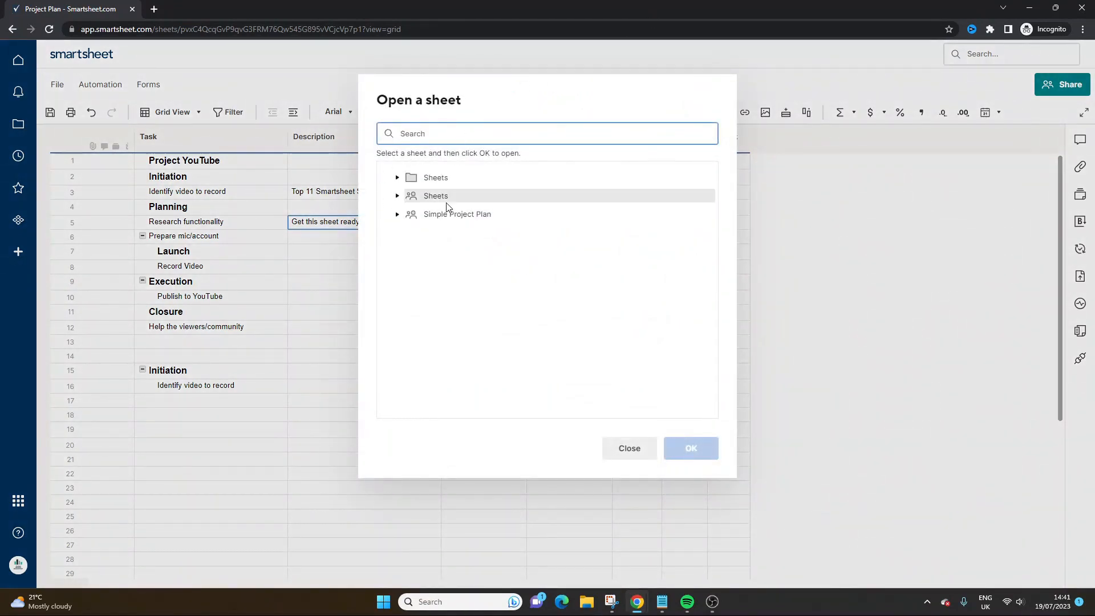
{"action": "left_click", "coordinate": [397, 214]}
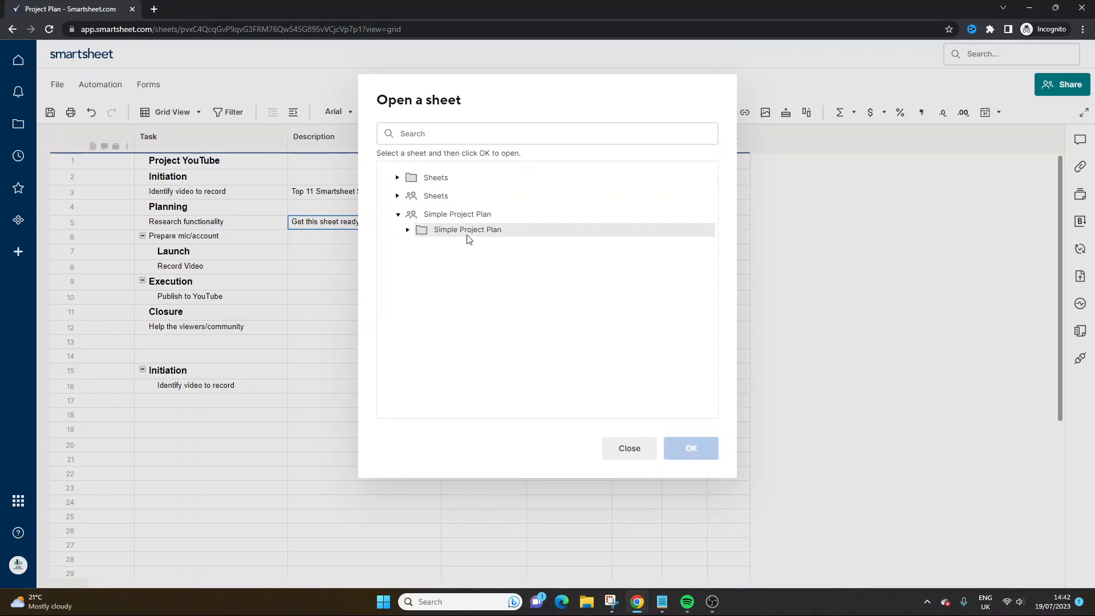
{"action": "left_click", "coordinate": [467, 230]}
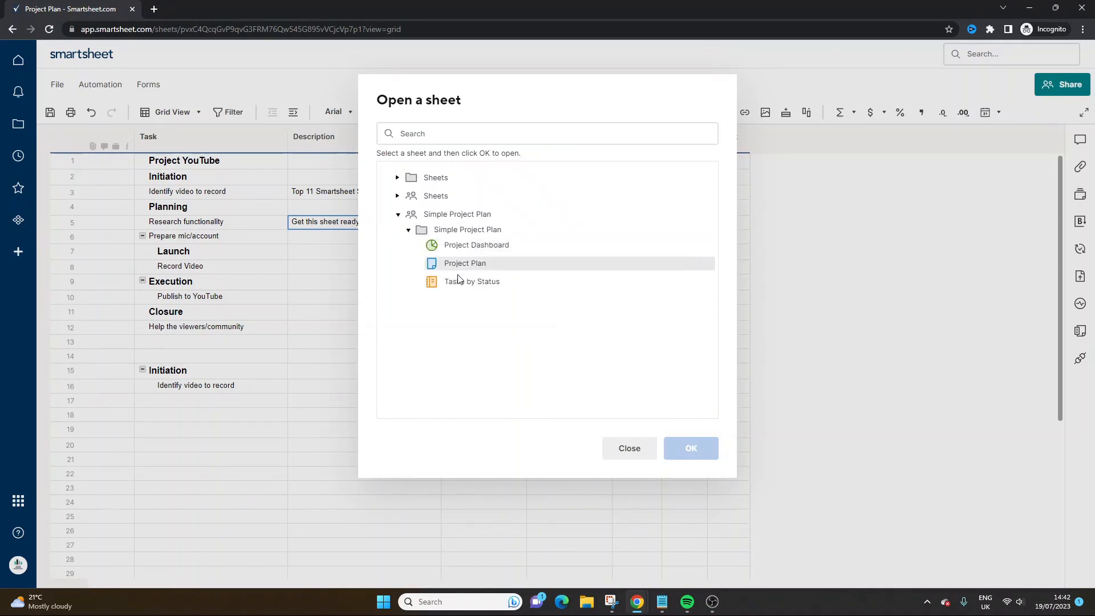
{"action": "left_click", "coordinate": [632, 451]}
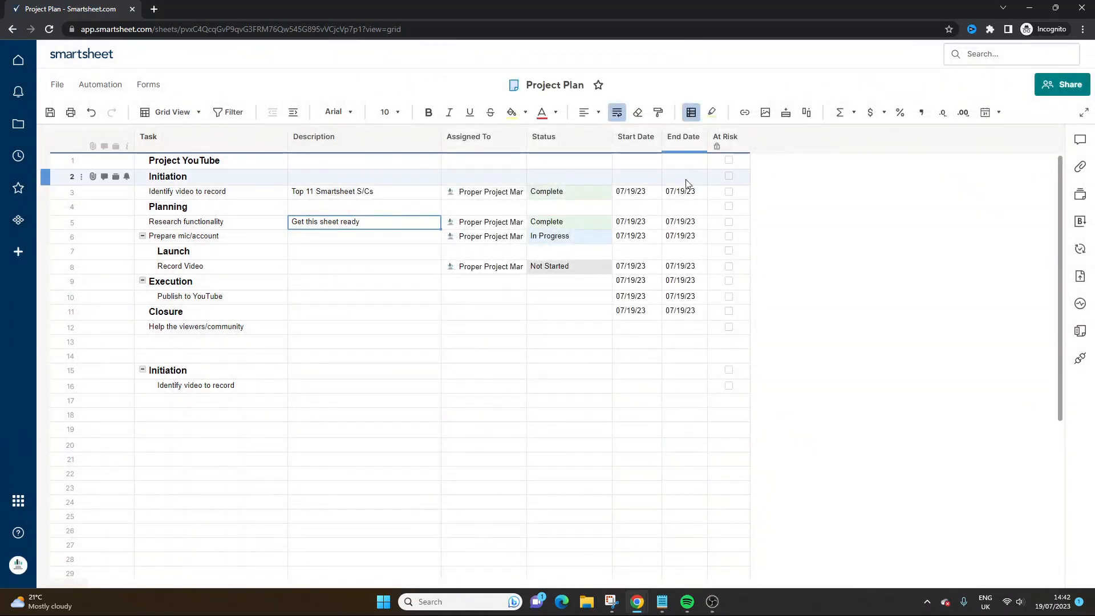
Bring up the Open a sheet dialog again, expand and collapse the Sheets folder, and close the dialog
{"action": "key", "text": "ctrl+o"}
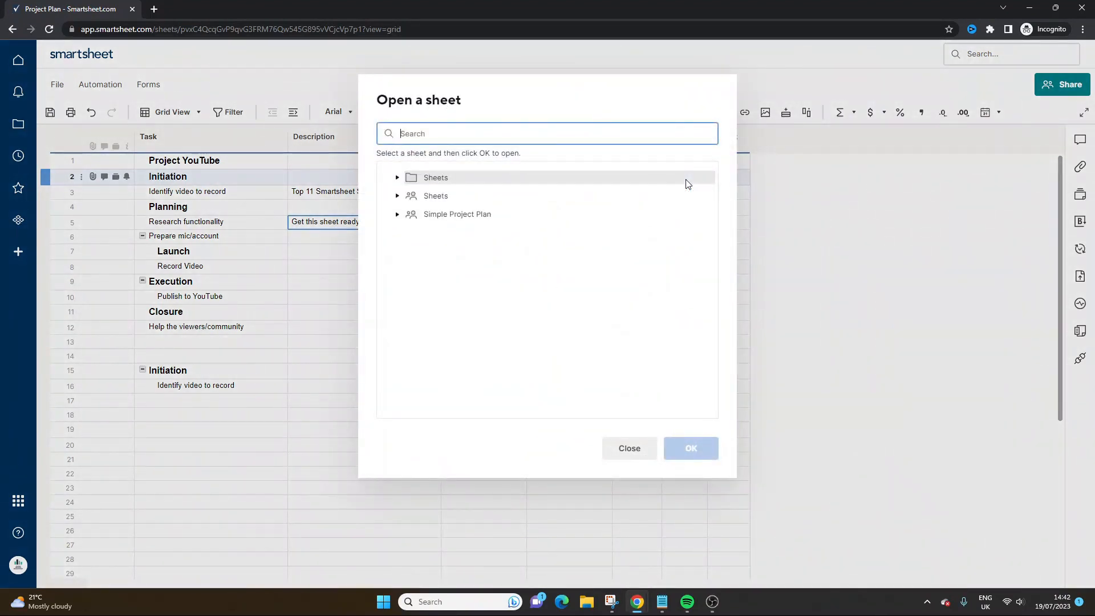
{"action": "left_click", "coordinate": [397, 178]}
{"action": "left_click", "coordinate": [397, 177]}
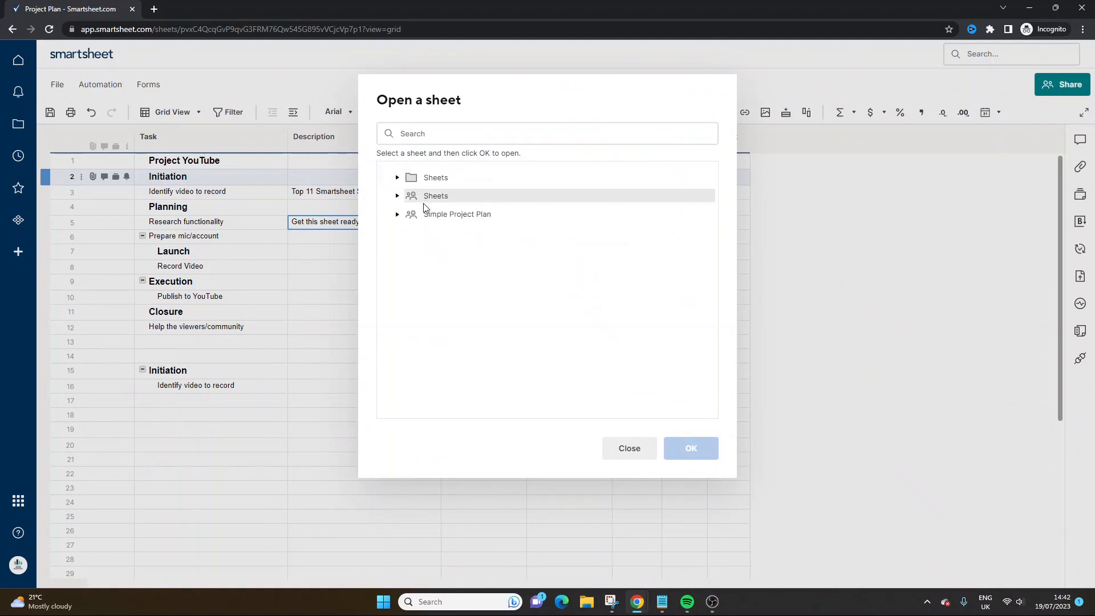
{"action": "left_click", "coordinate": [629, 448]}
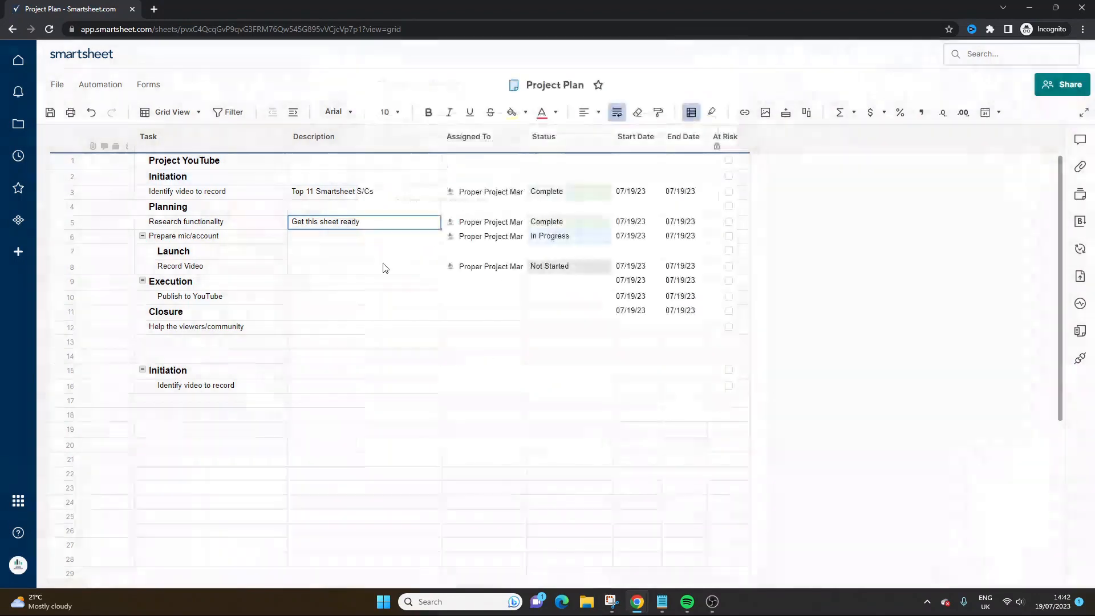